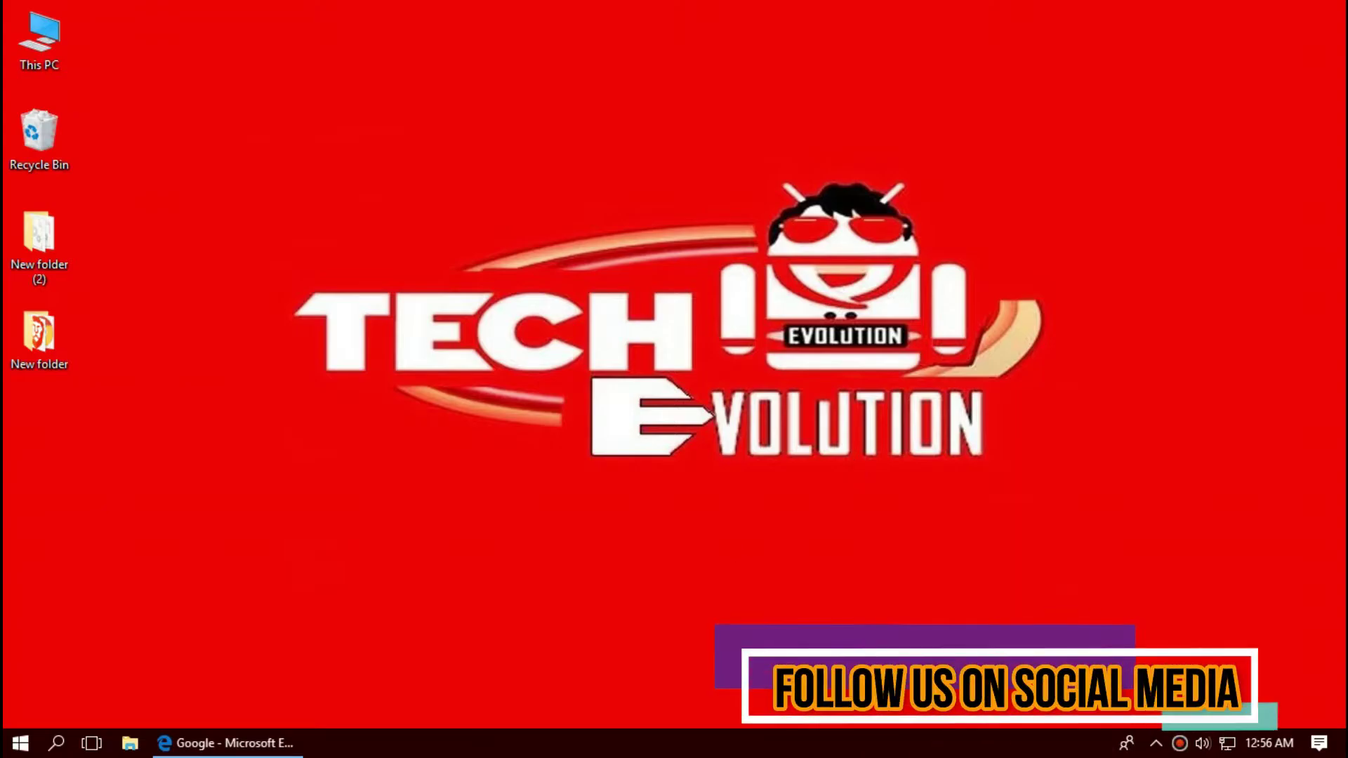
Search Edge for api-ms-win-crt-convert-l1-1-0.dll and open the DLL-files.com result.
{"action": "left_click", "coordinate": [224, 743]}
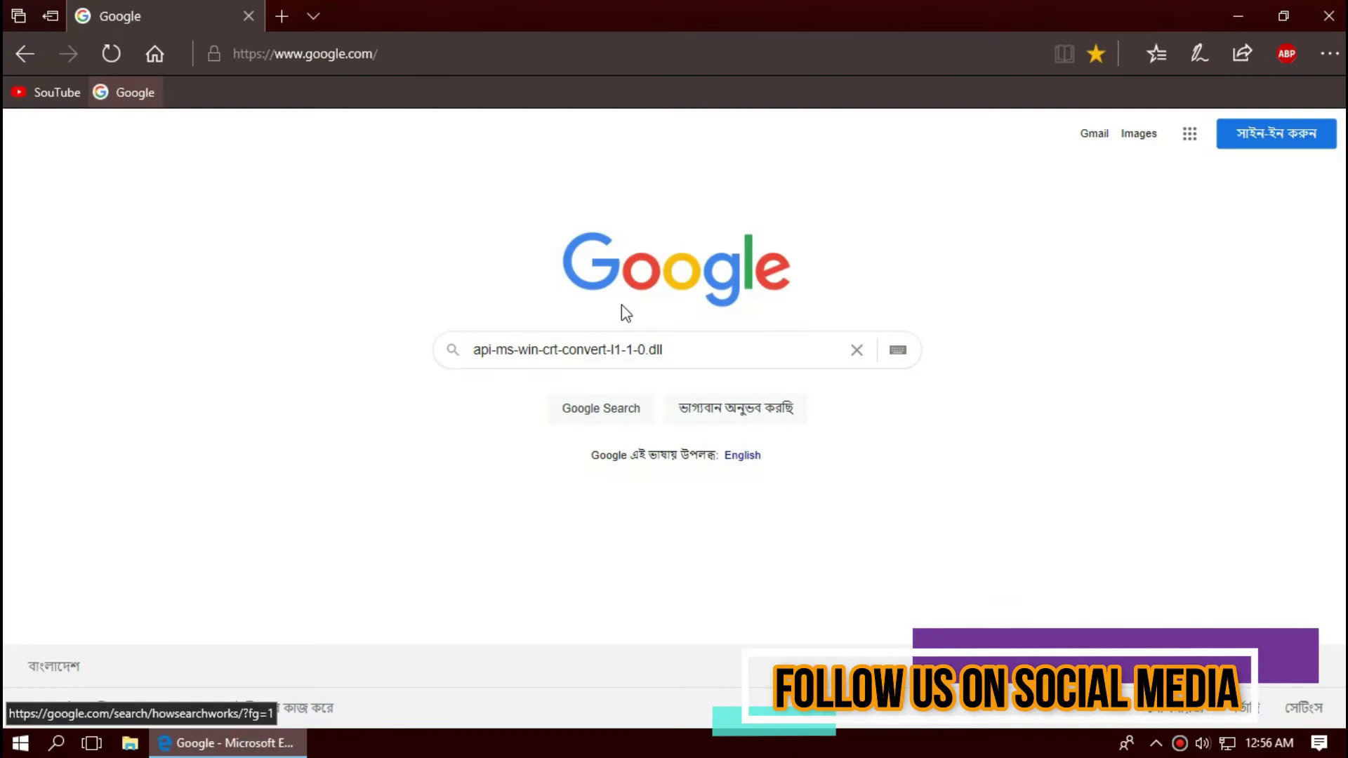
{"action": "left_click", "coordinate": [723, 358]}
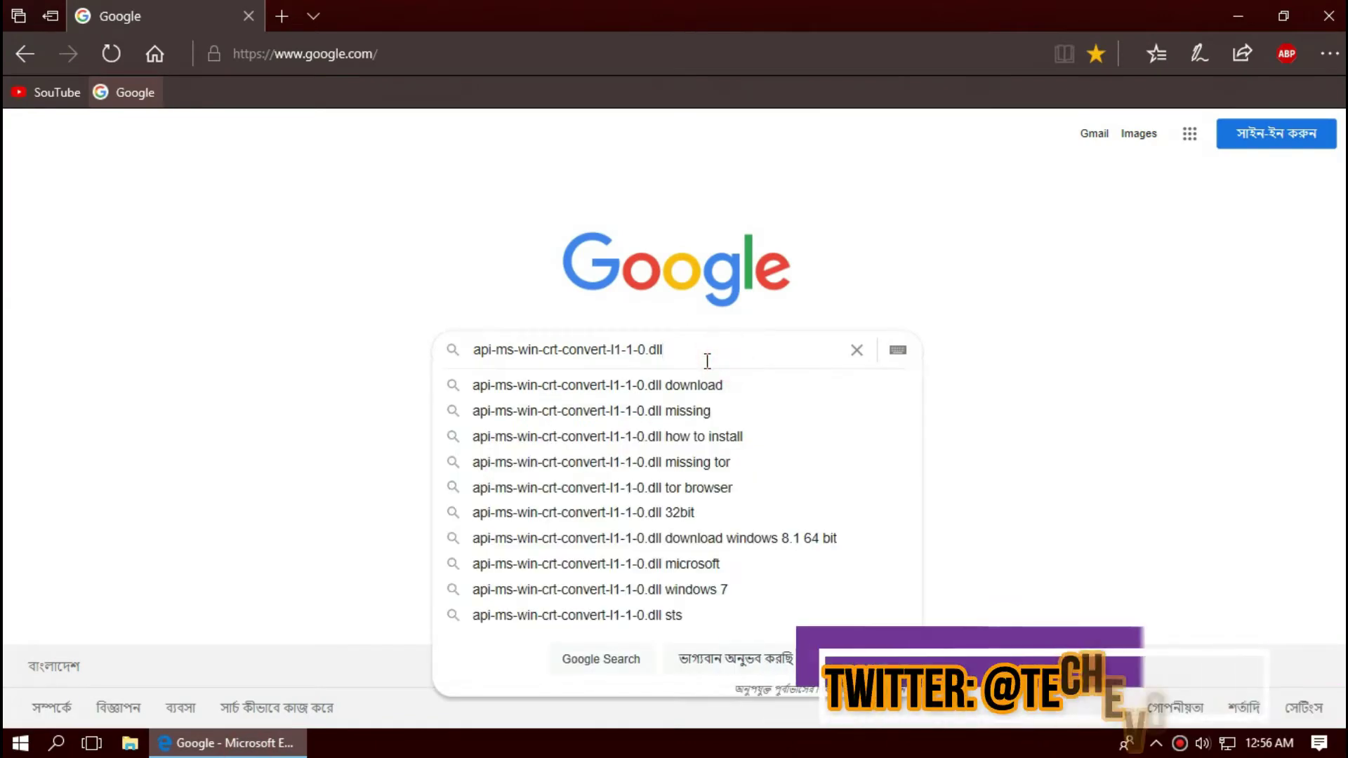
{"action": "key", "text": "Return"}
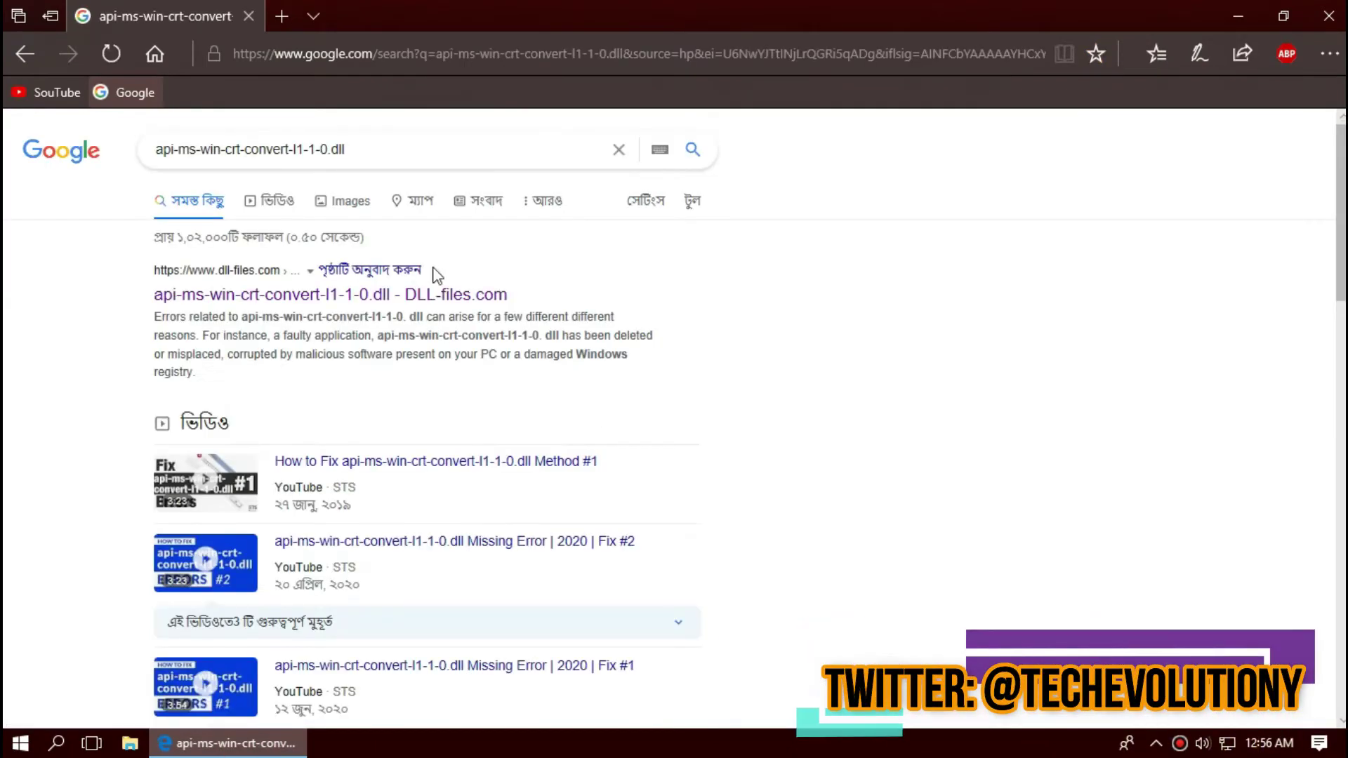
{"action": "scroll", "coordinate": [507, 437], "scroll_direction": "down", "scroll_amount": 5}
{"action": "scroll", "coordinate": [507, 436], "scroll_direction": "down", "scroll_amount": 3}
{"action": "scroll", "coordinate": [506, 425], "scroll_direction": "up", "scroll_amount": 9}
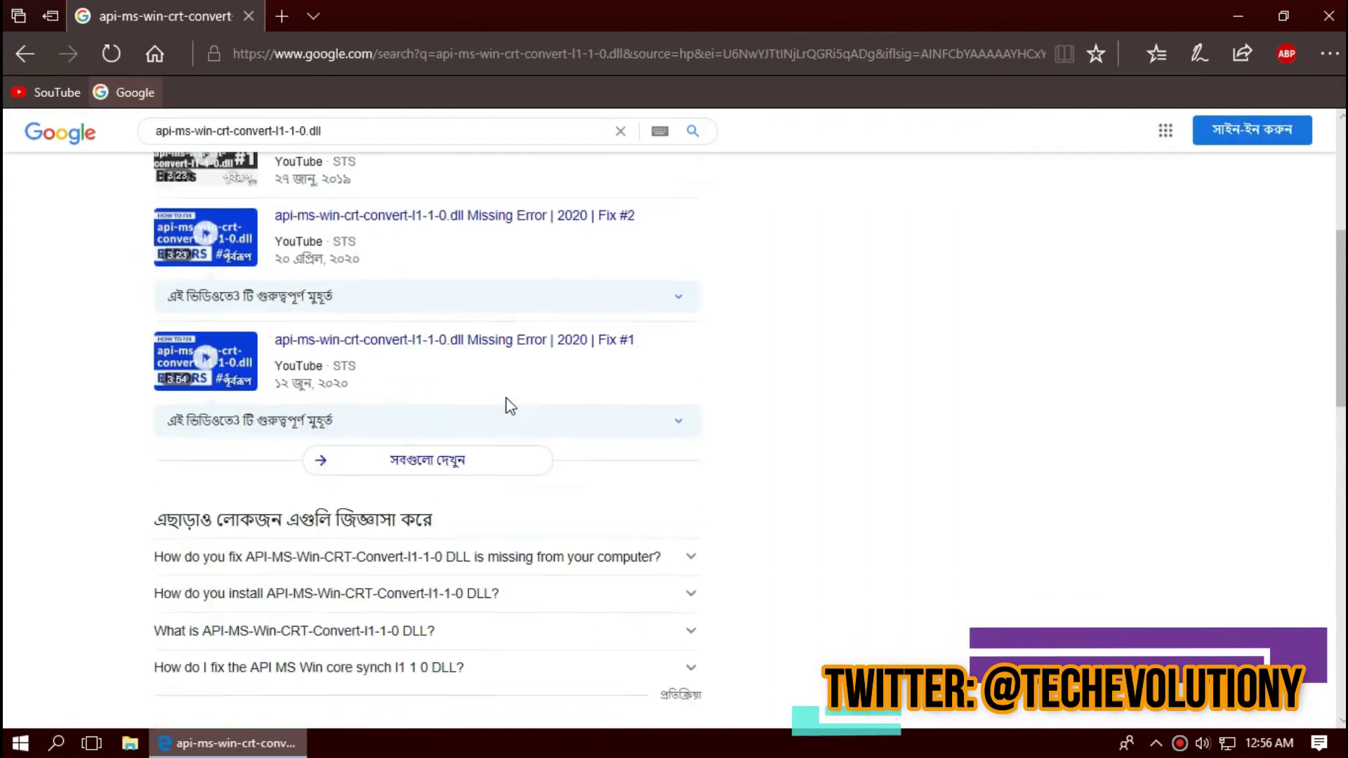
{"action": "left_click", "coordinate": [251, 295]}
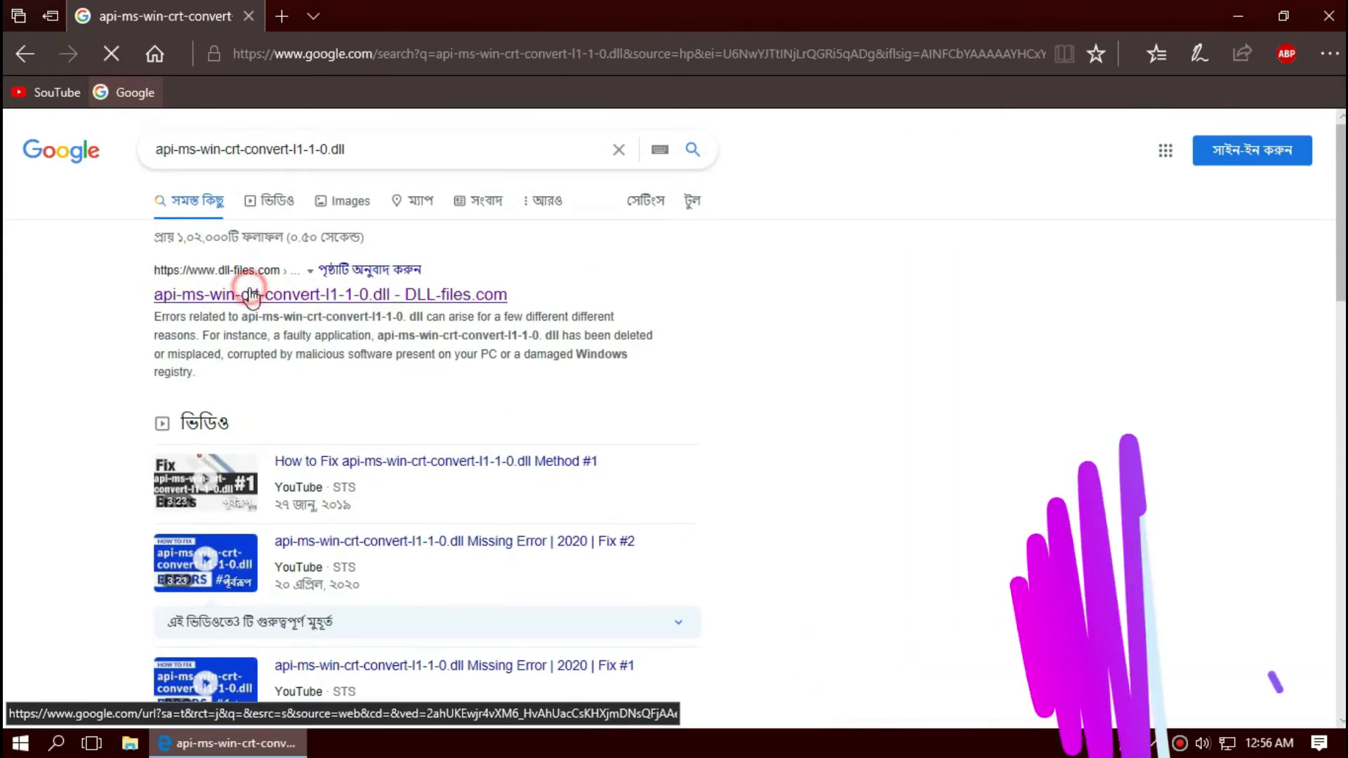
Select the page address and highlight the 64-bit 10.0.17763.132 version entry.
{"action": "left_click", "coordinate": [368, 46]}
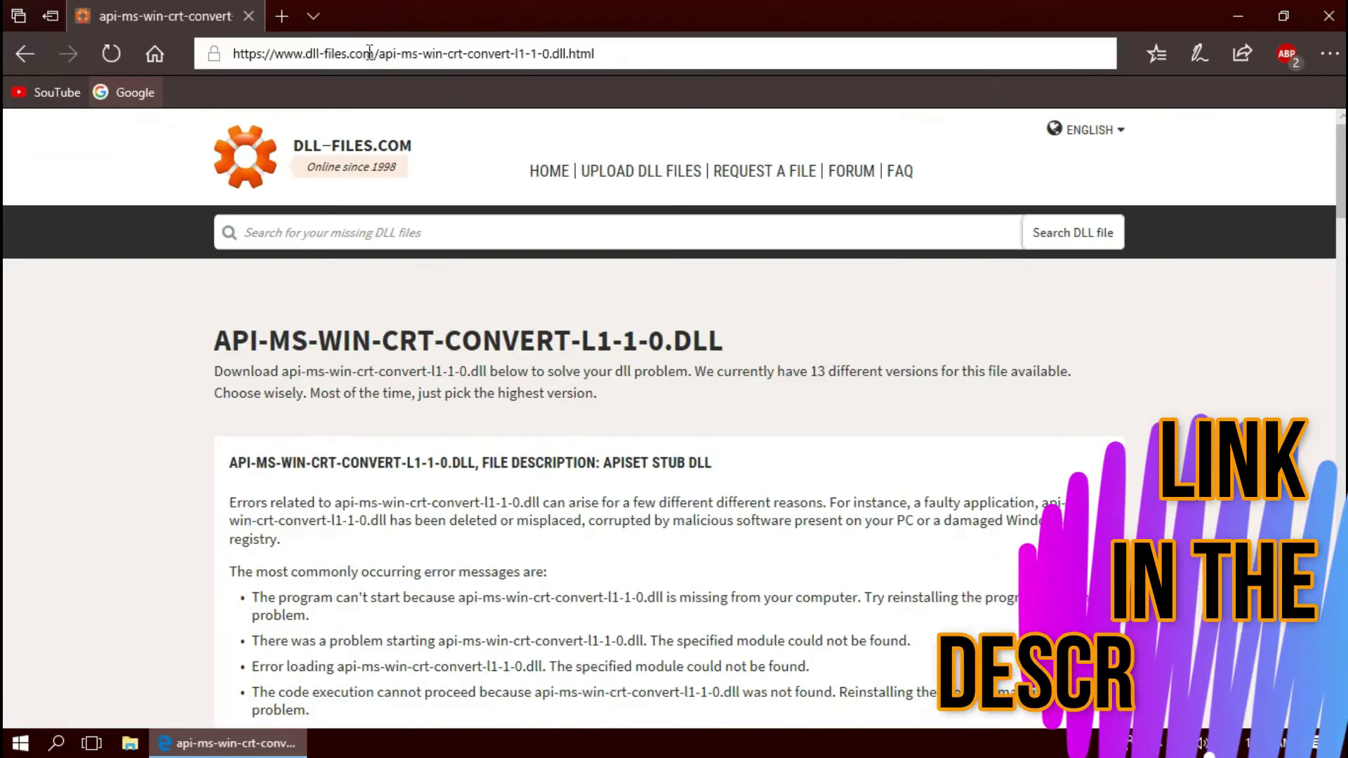
{"action": "scroll", "coordinate": [207, 393], "scroll_direction": "down", "scroll_amount": 15}
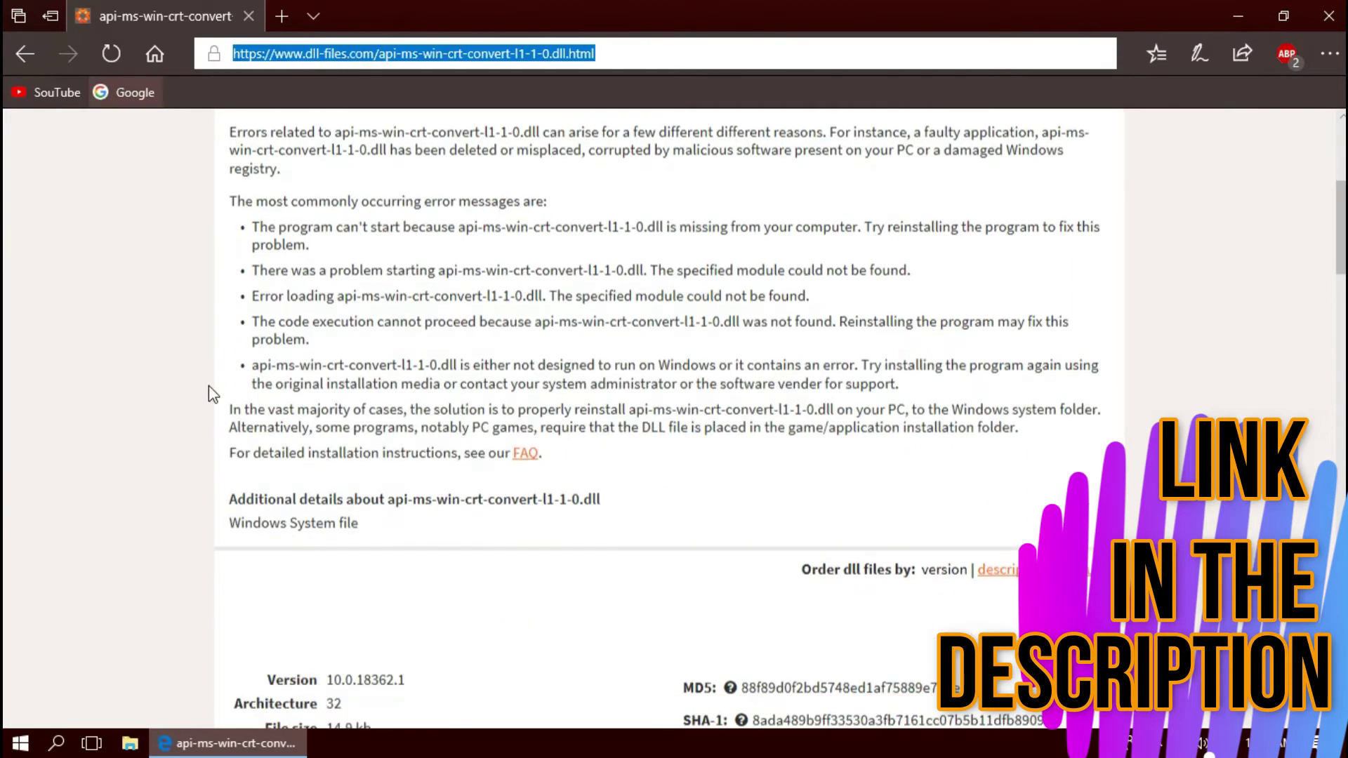
{"action": "scroll", "coordinate": [209, 398], "scroll_direction": "up", "scroll_amount": 5}
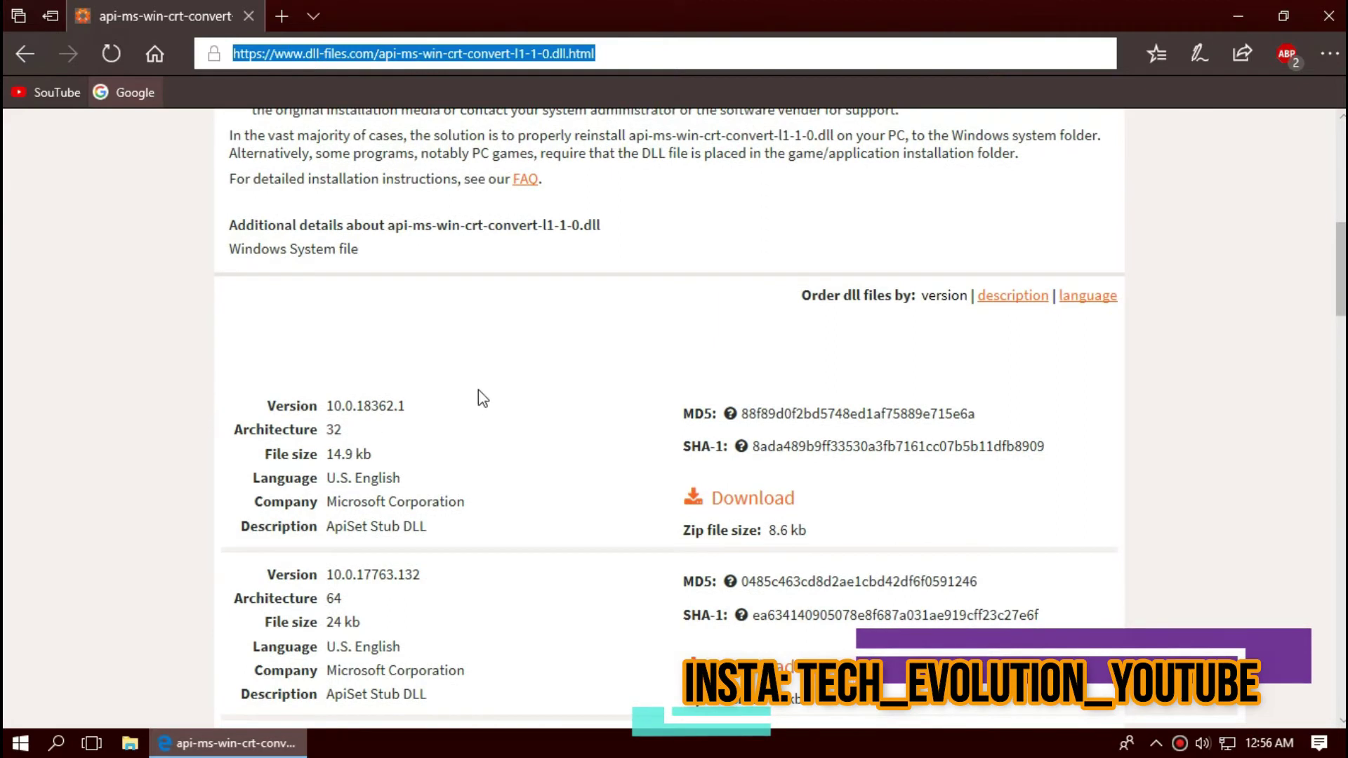
{"action": "left_click_drag", "start_coordinate": [379, 439], "coordinate": [283, 430]}
{"action": "scroll", "coordinate": [437, 559], "scroll_direction": "down", "scroll_amount": 3}
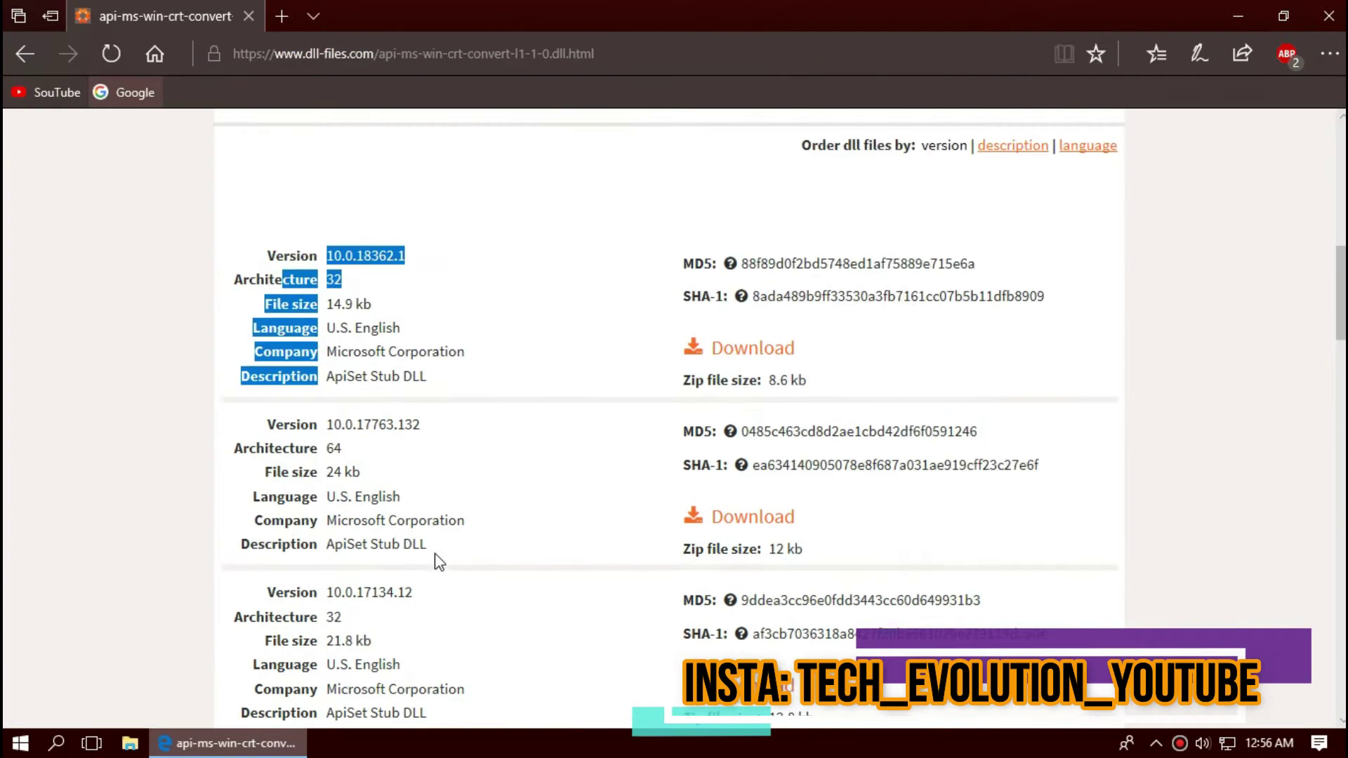
{"action": "left_click_drag", "start_coordinate": [395, 423], "coordinate": [196, 516]}
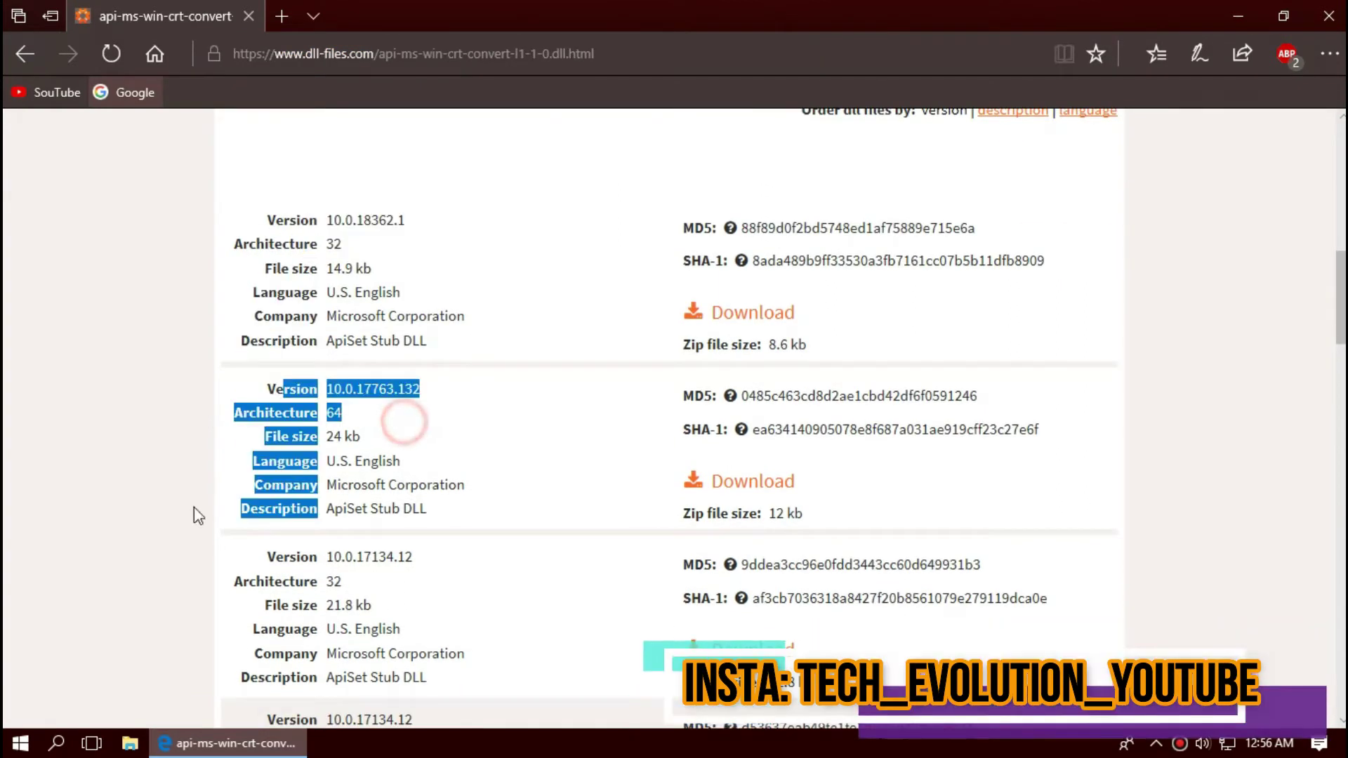
{"action": "left_click", "coordinate": [5, 747]}
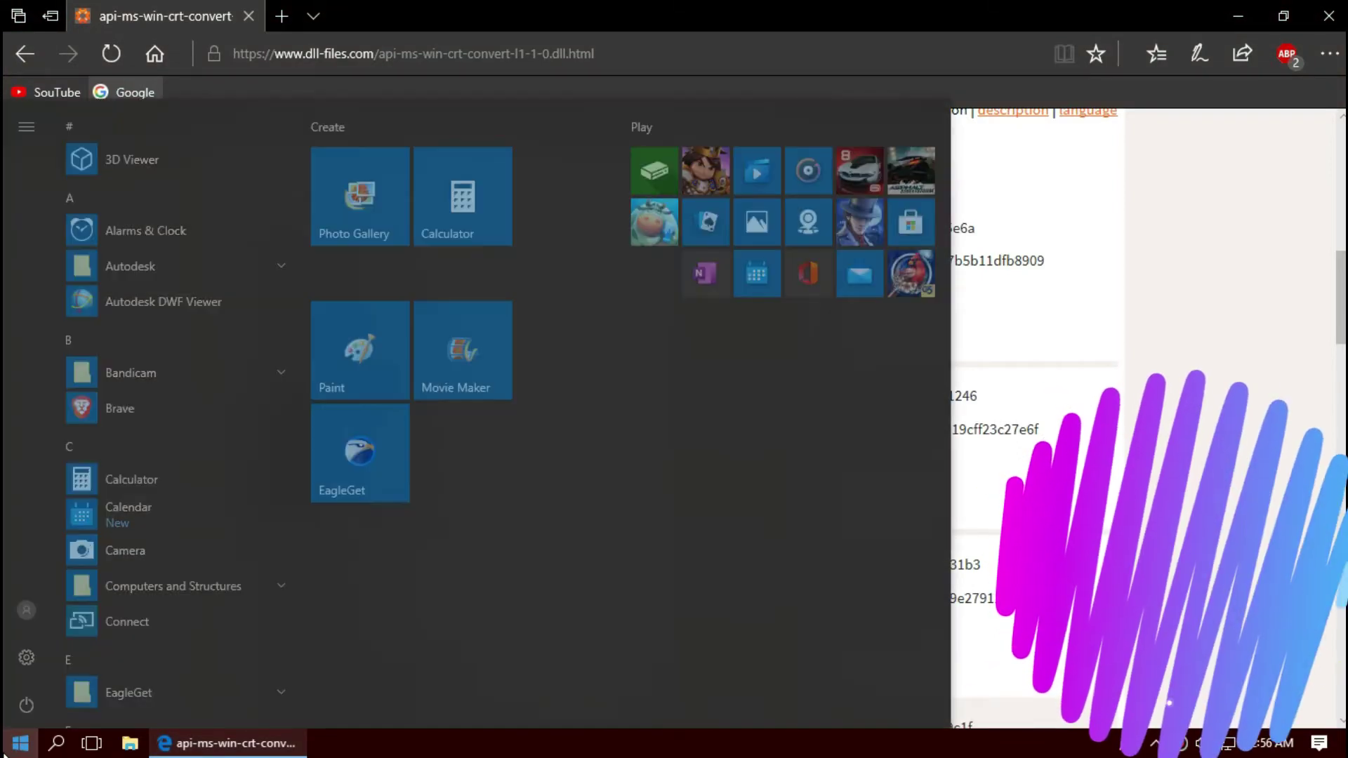
{"action": "type", "text": "sys"}
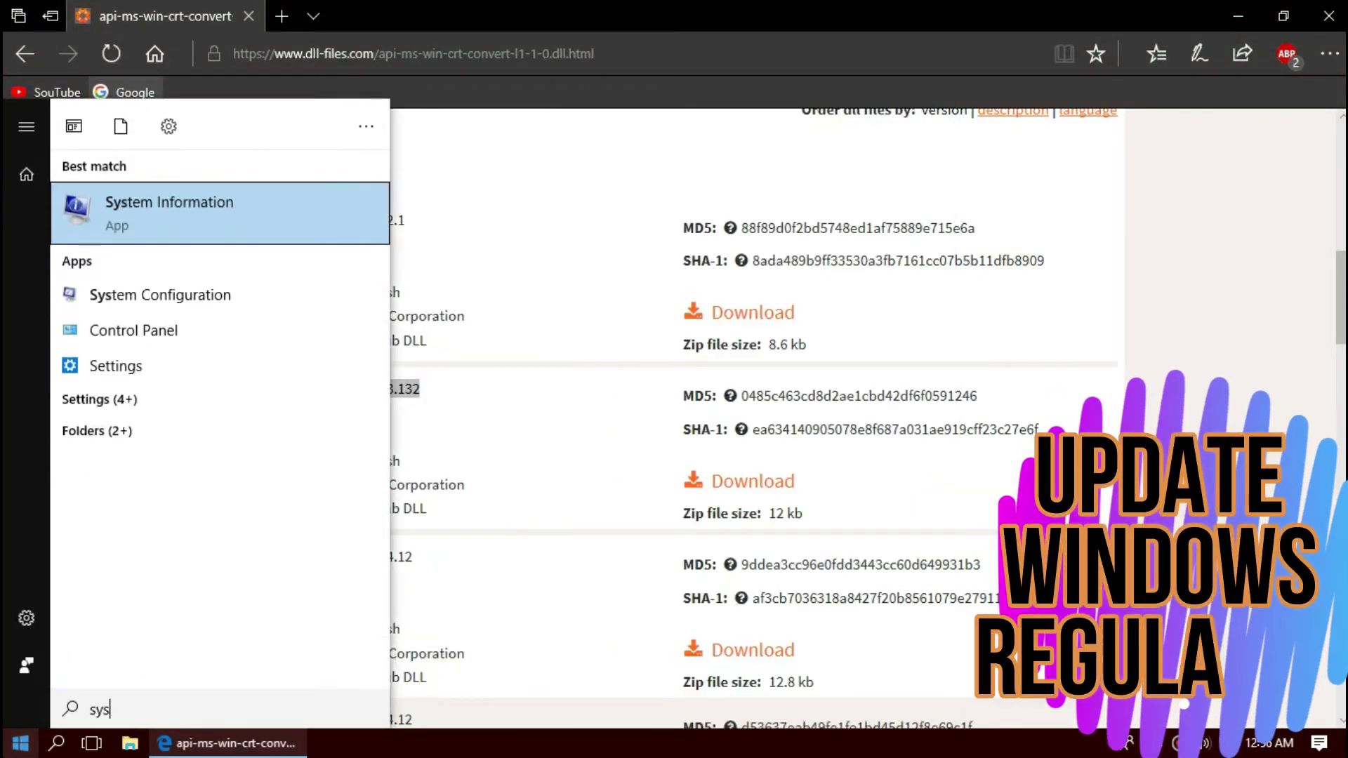
{"action": "key", "text": "Return"}
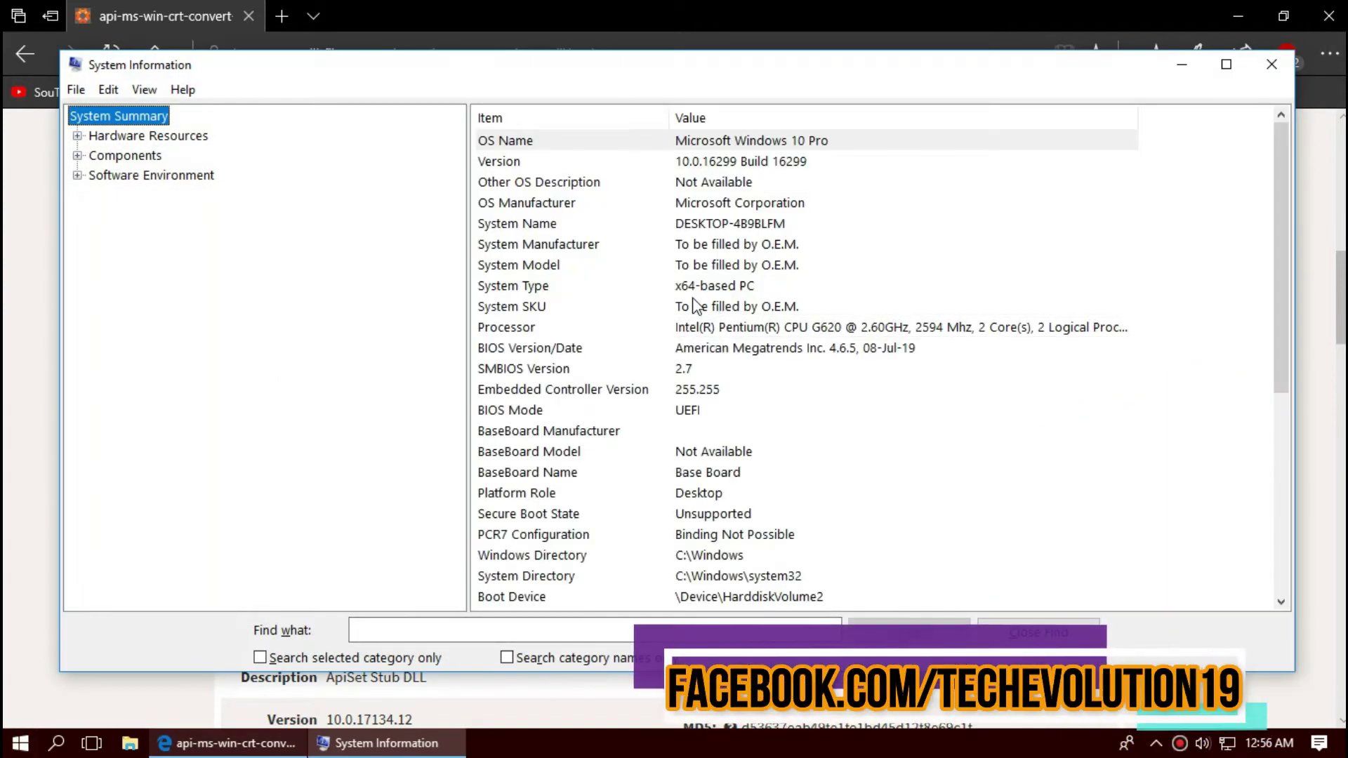
{"action": "left_click", "coordinate": [697, 291]}
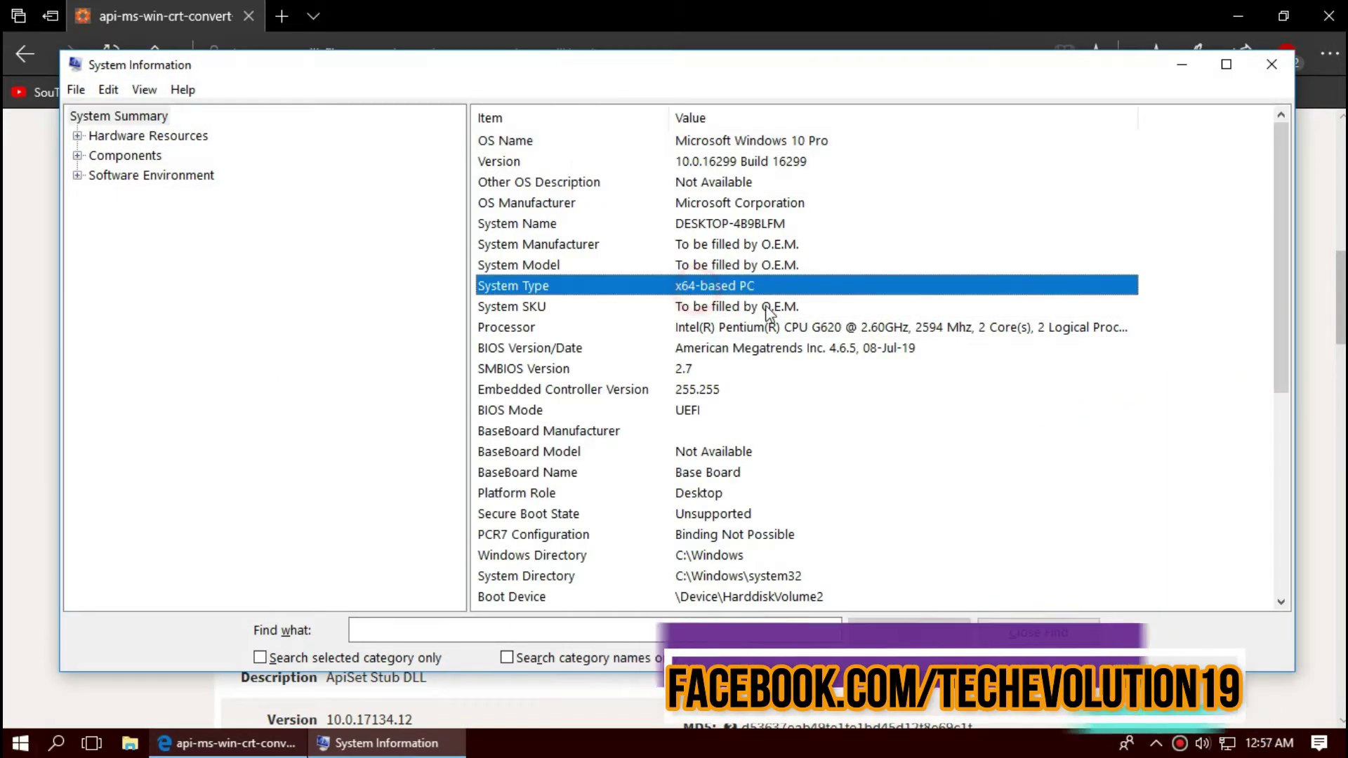
Return to the browser, download the 64-bit zip (12.0 KB) and open it in WinRAR.
{"action": "left_click", "coordinate": [1281, 71]}
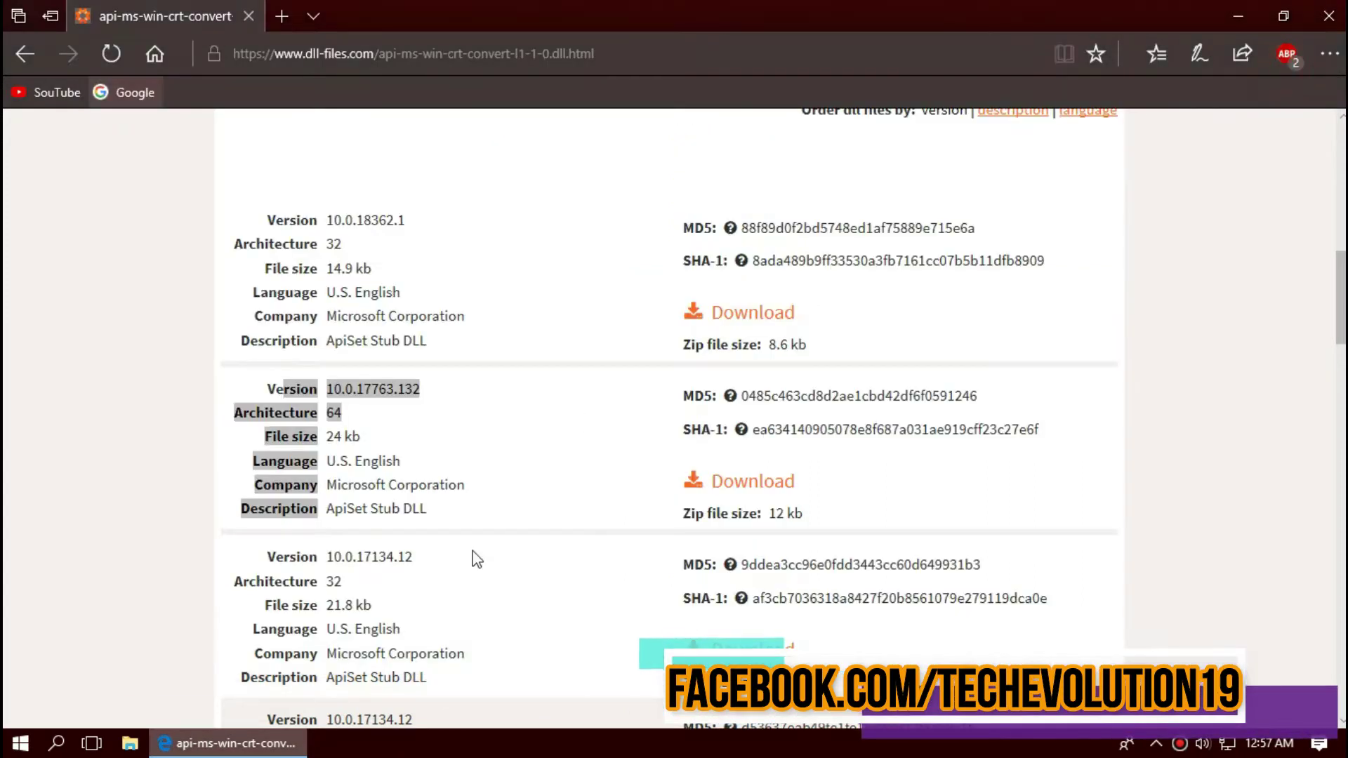
{"action": "left_click", "coordinate": [757, 487]}
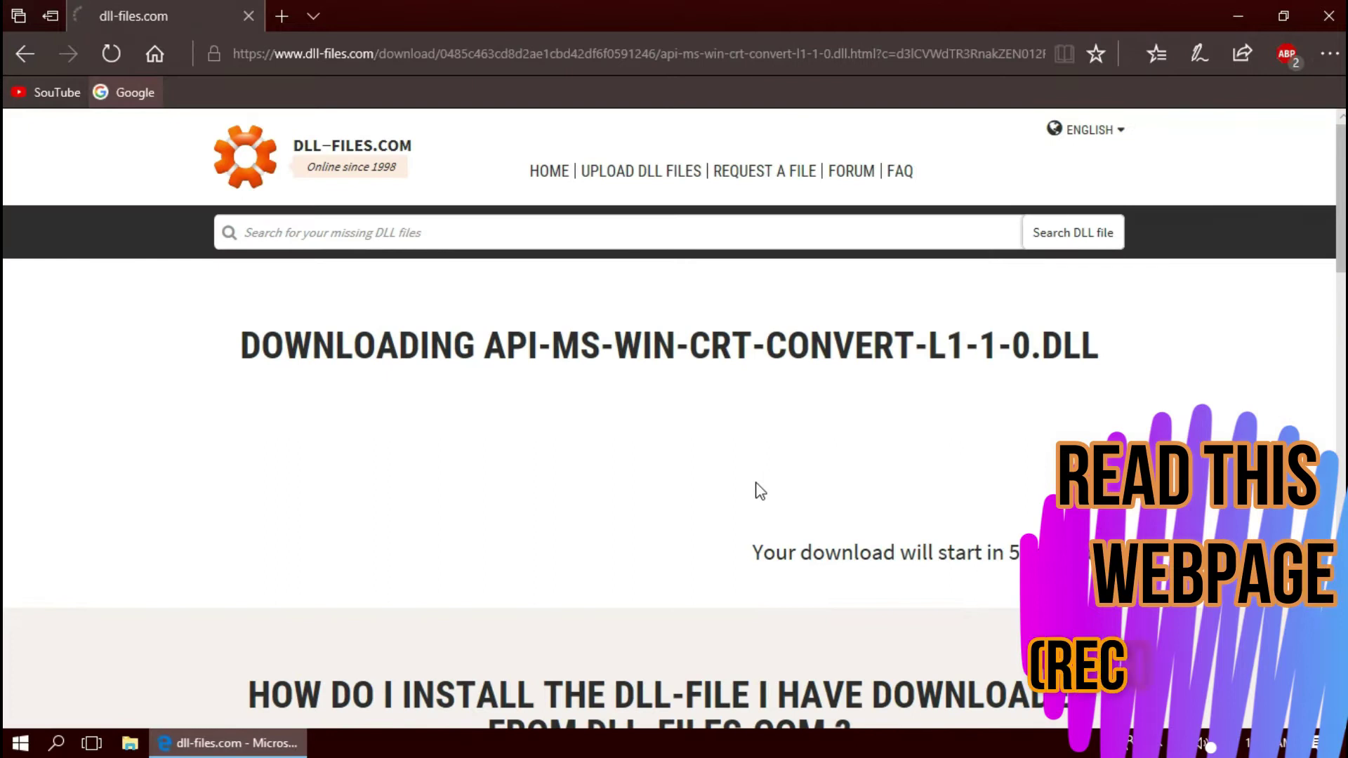
{"action": "scroll", "coordinate": [403, 583], "scroll_direction": "down", "scroll_amount": 20}
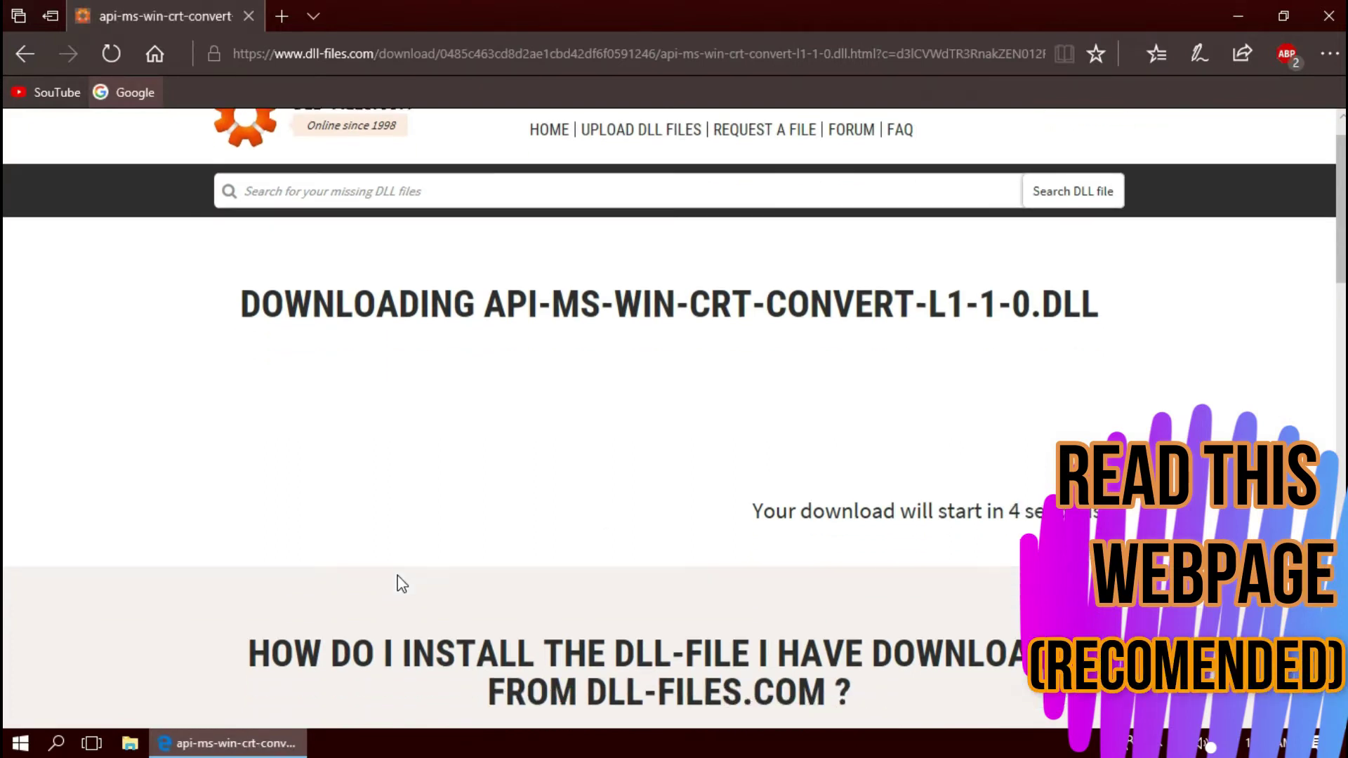
{"action": "scroll", "coordinate": [536, 490], "scroll_direction": "down", "scroll_amount": 8}
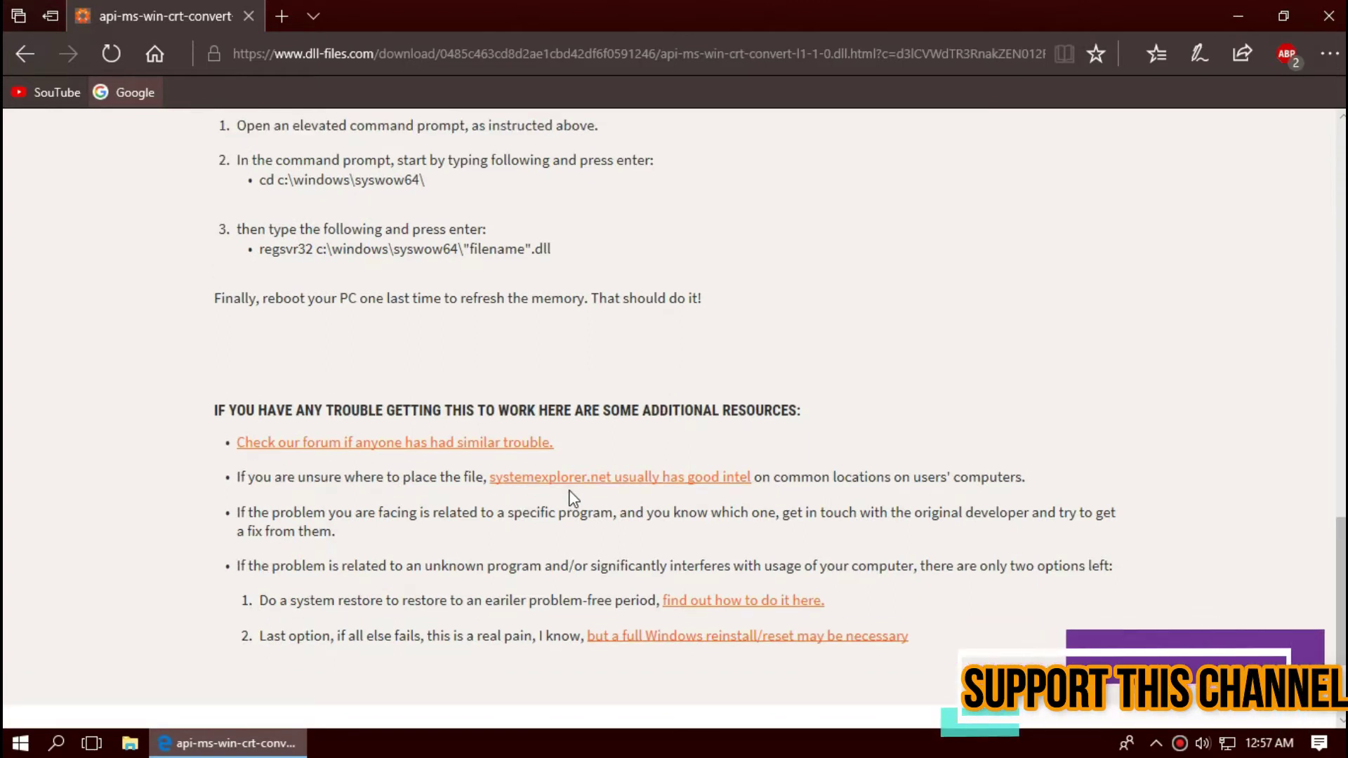
{"action": "scroll", "coordinate": [572, 497], "scroll_direction": "up", "scroll_amount": 12}
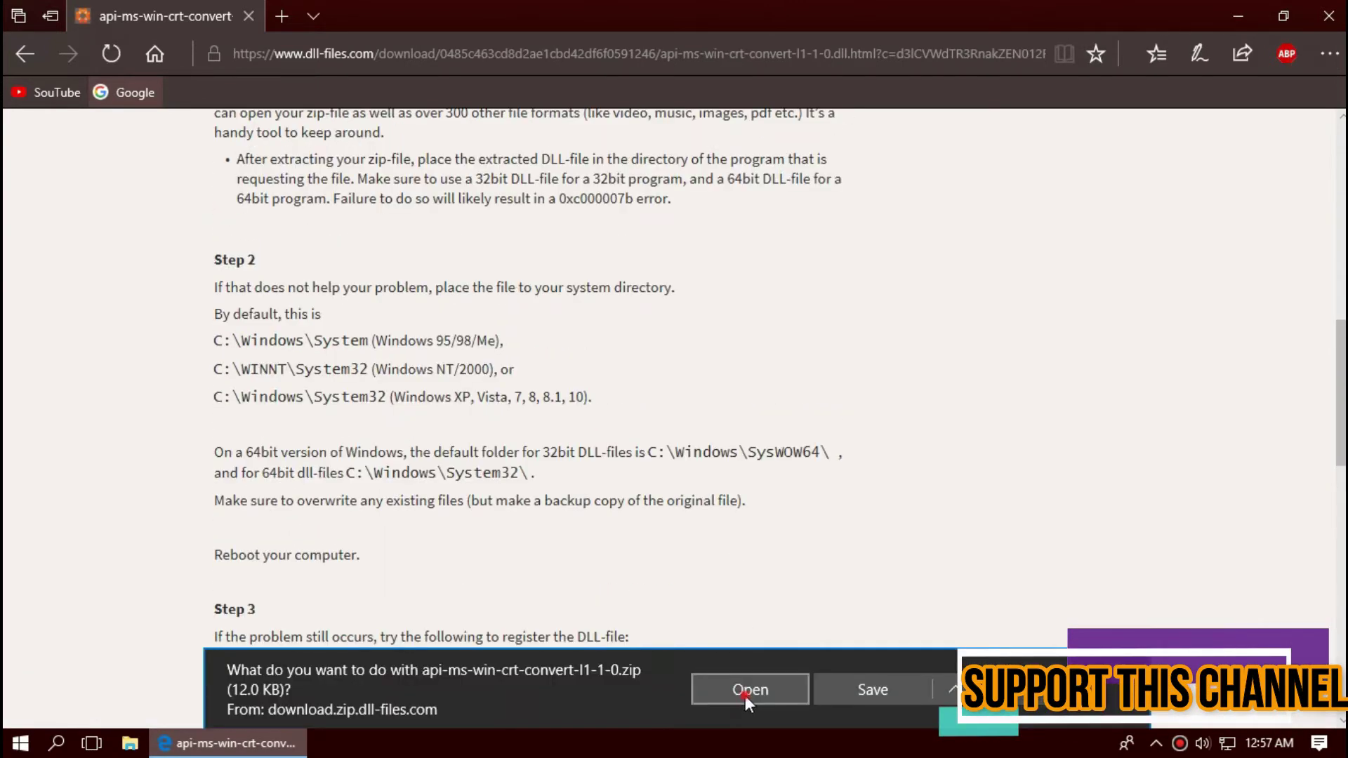
{"action": "left_click", "coordinate": [744, 691]}
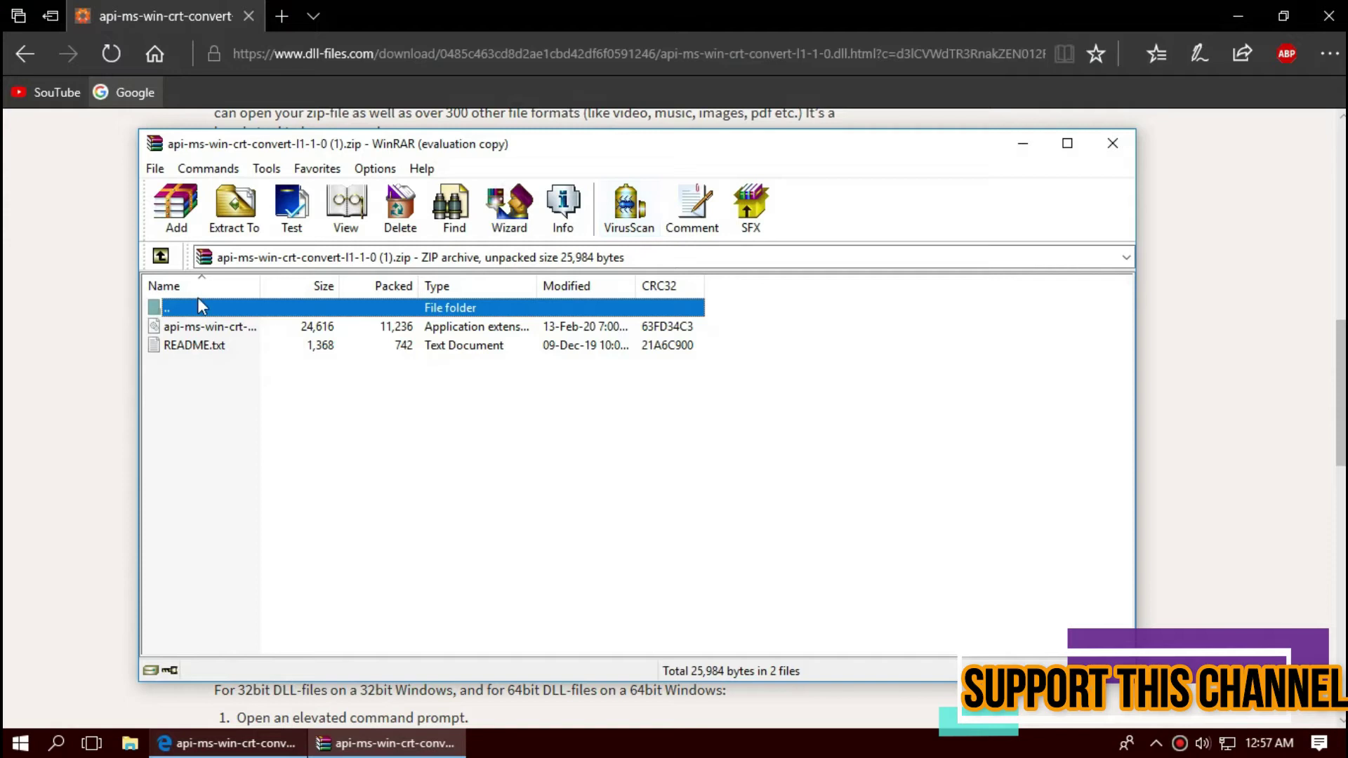
Select api-ms-win-crt-convert-l1-1-0.dll inside the WinRAR archive.
{"action": "left_click", "coordinate": [190, 328]}
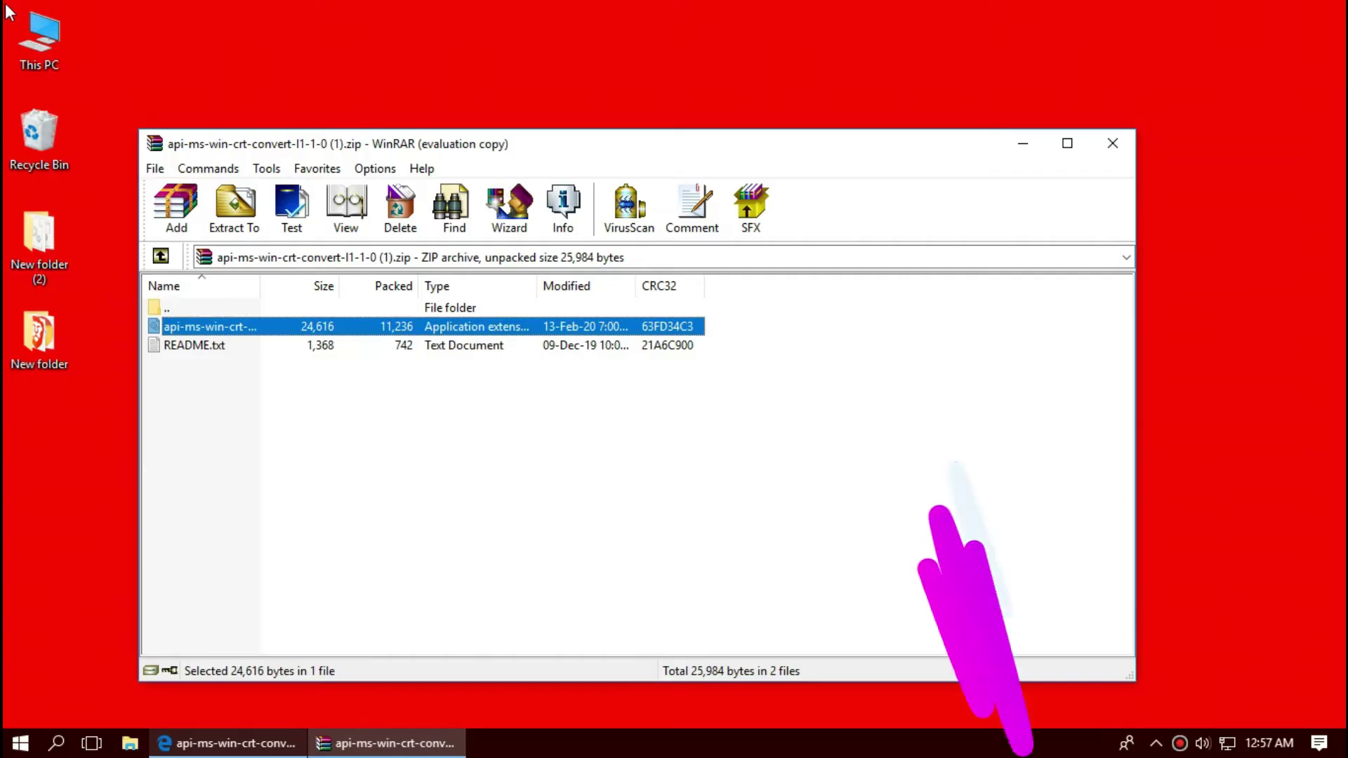
Navigate from This PC to C:\Windows\System32 and bring the WinRAR archive back to front.
{"action": "double_click", "coordinate": [21, 28]}
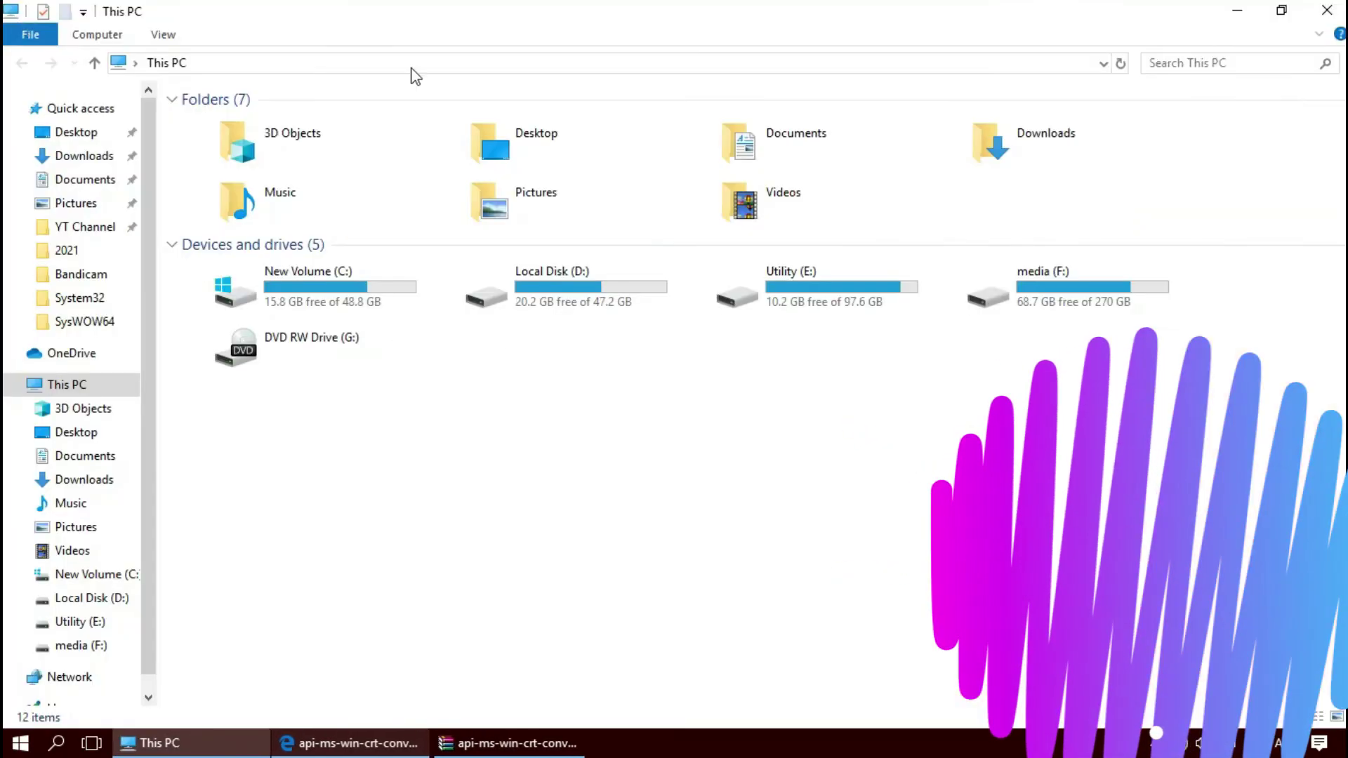
{"action": "double_click", "coordinate": [360, 299]}
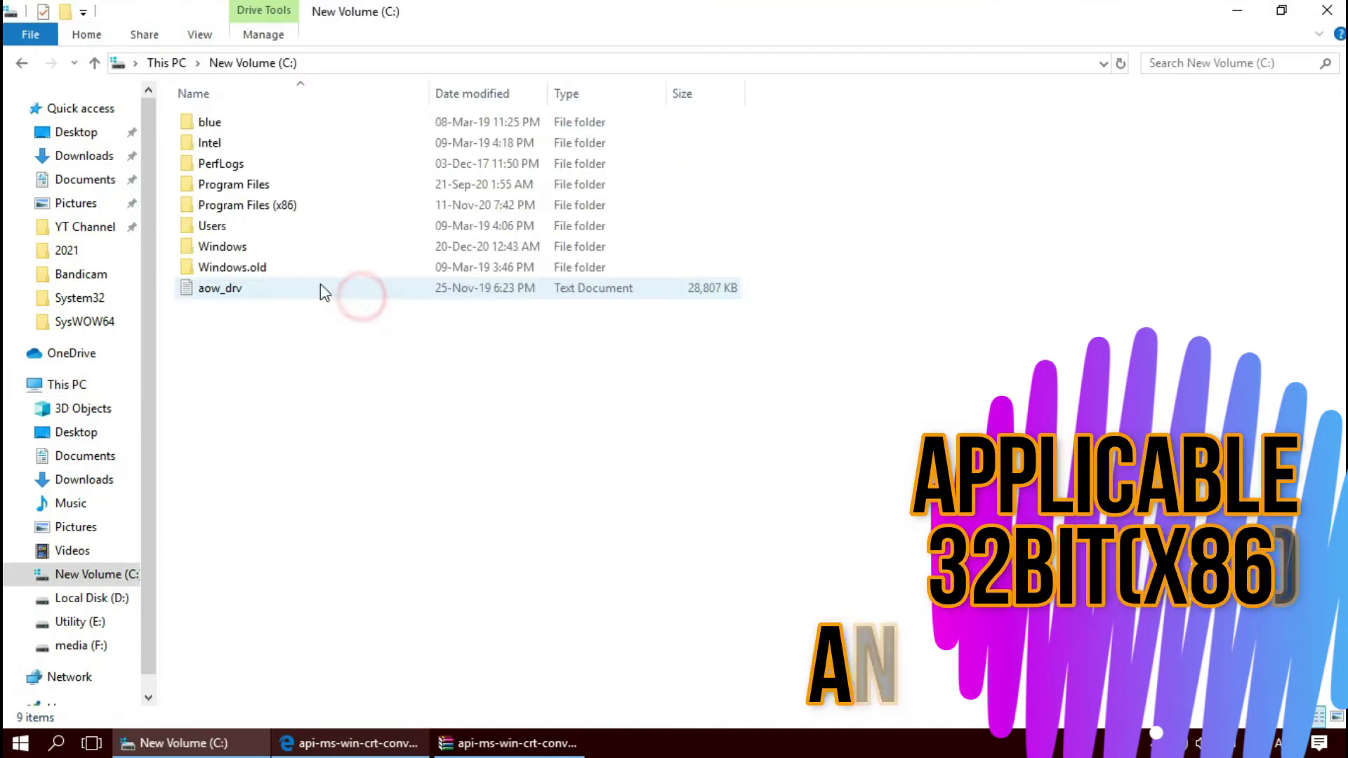
{"action": "double_click", "coordinate": [241, 247]}
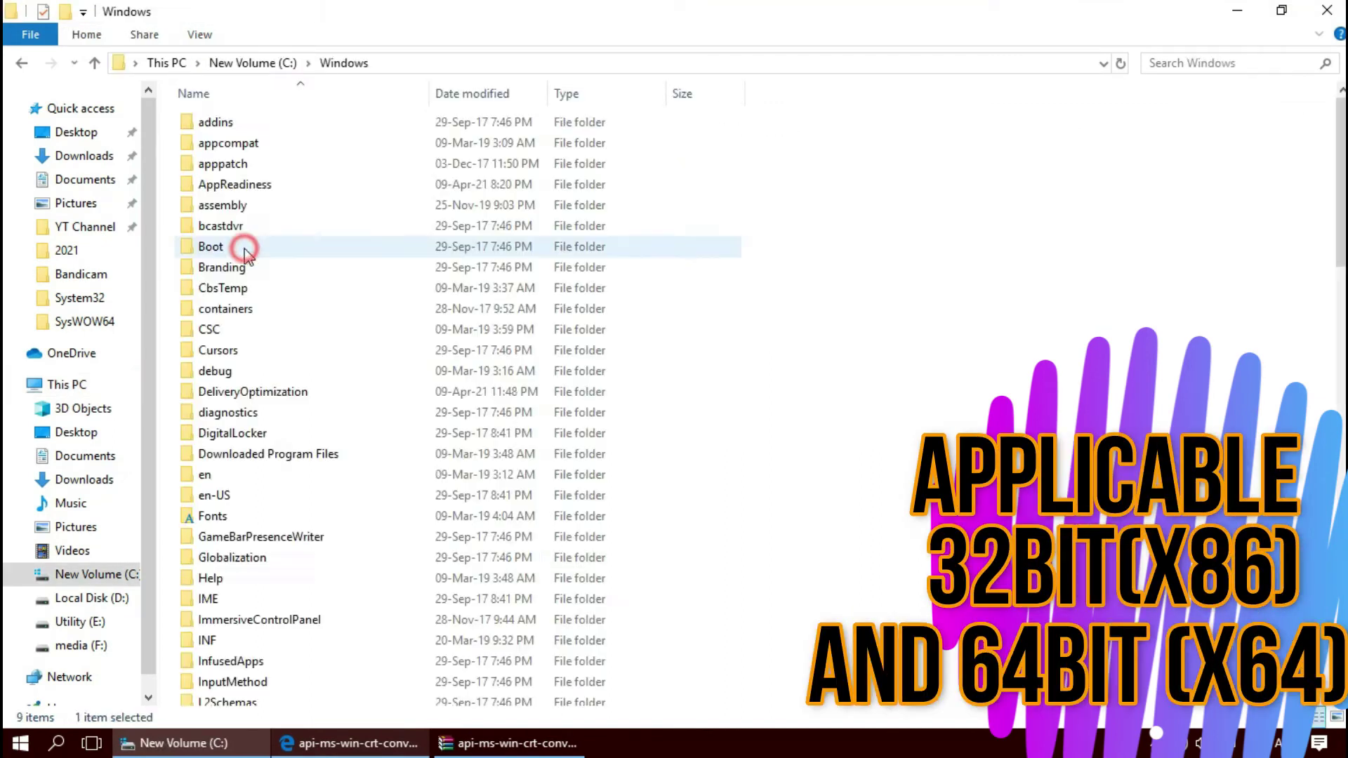
{"action": "scroll", "coordinate": [365, 370], "scroll_direction": "down", "scroll_amount": 17}
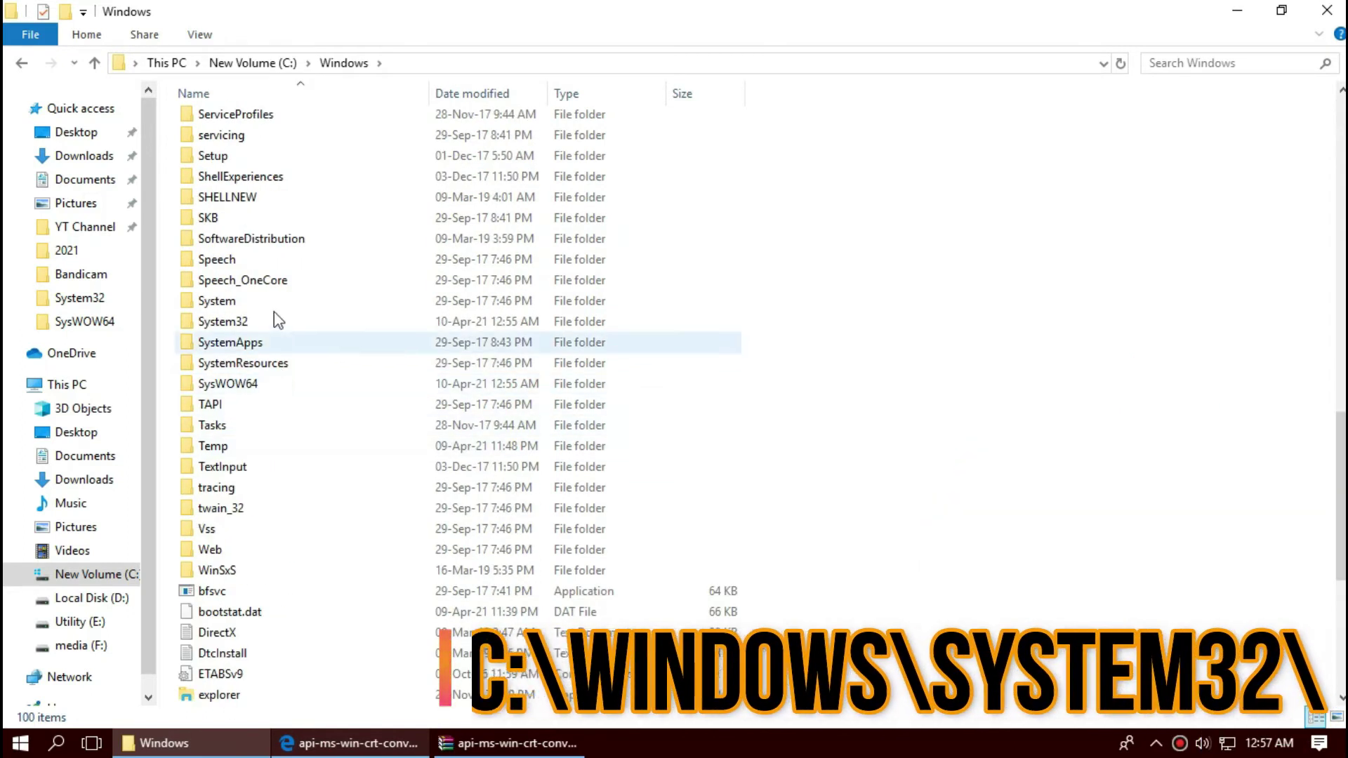
{"action": "double_click", "coordinate": [273, 321]}
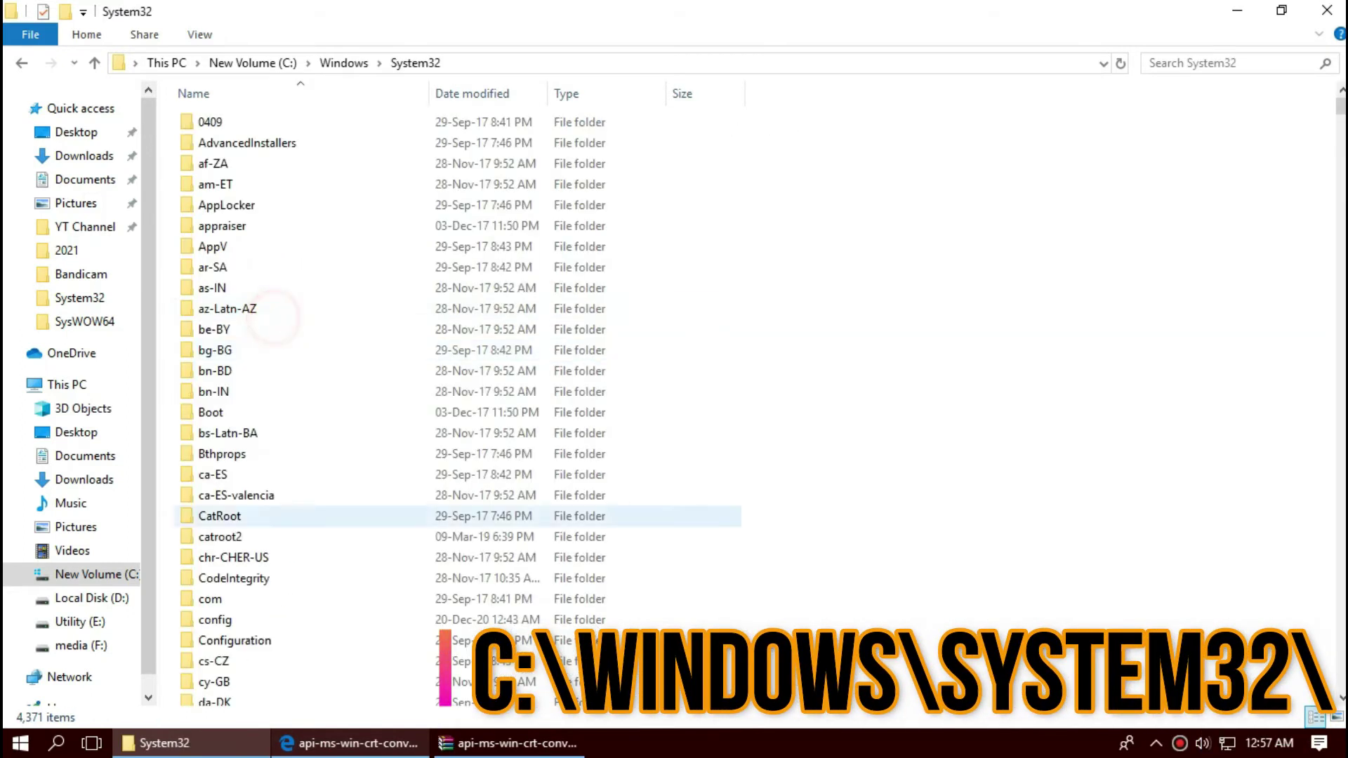
{"action": "left_click", "coordinate": [516, 745]}
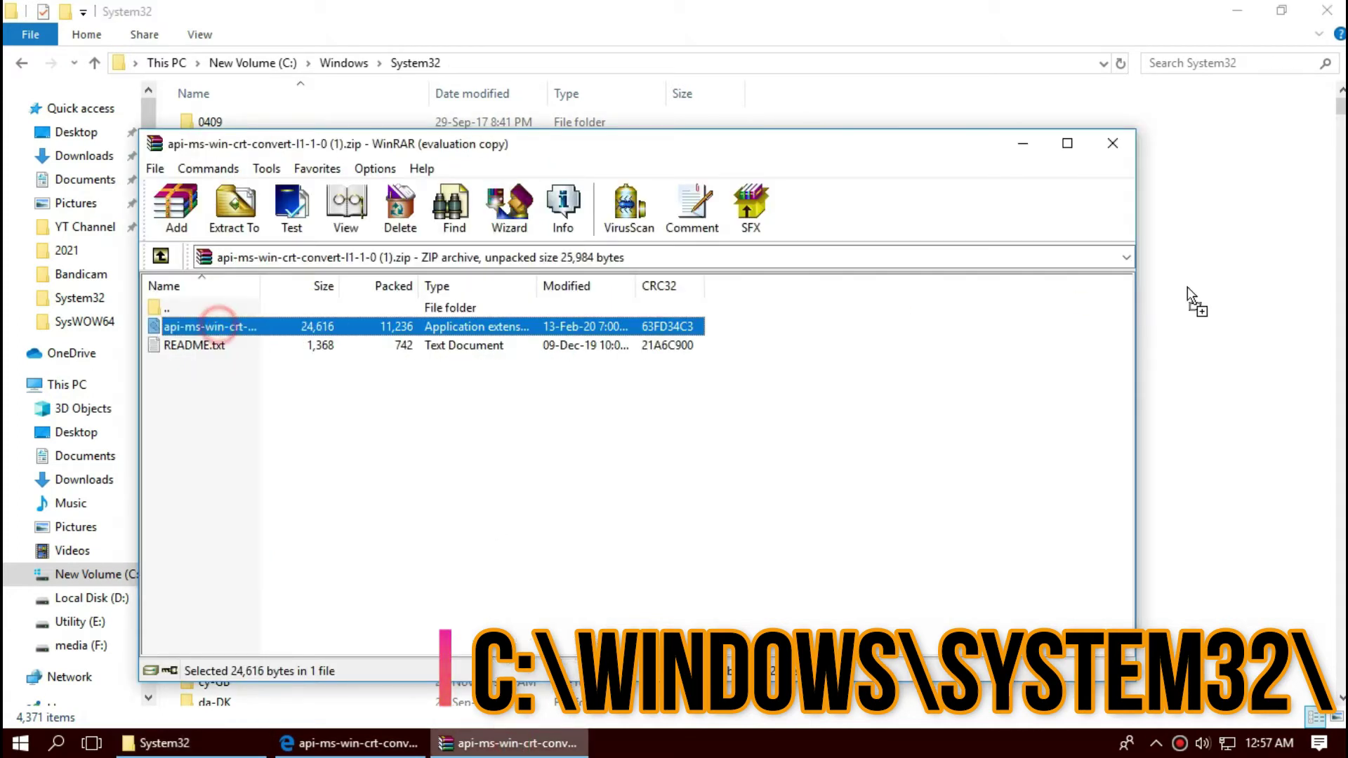
Drag the DLL into System32, replacing the existing file with administrator permission.
{"action": "left_click_drag", "start_coordinate": [1221, 294], "coordinate": [1219, 293]}
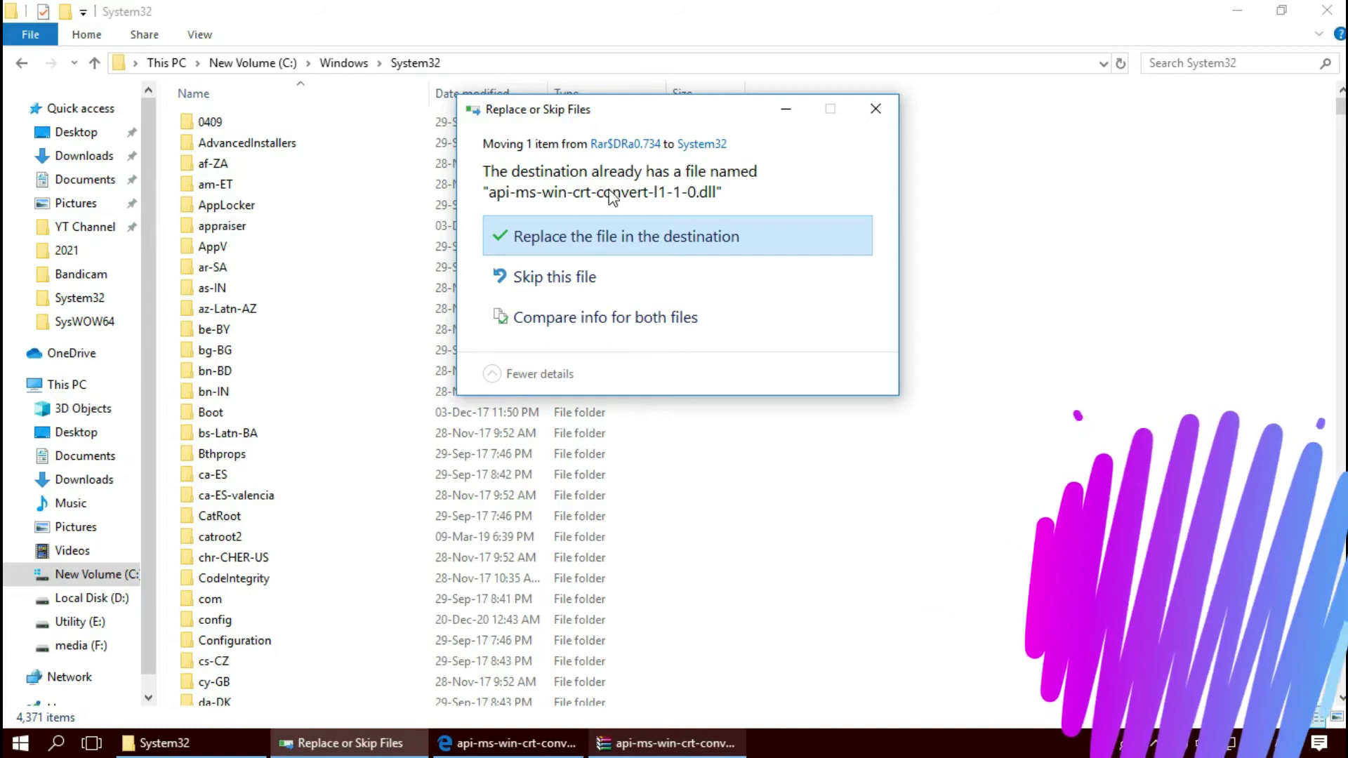
{"action": "left_click", "coordinate": [616, 242]}
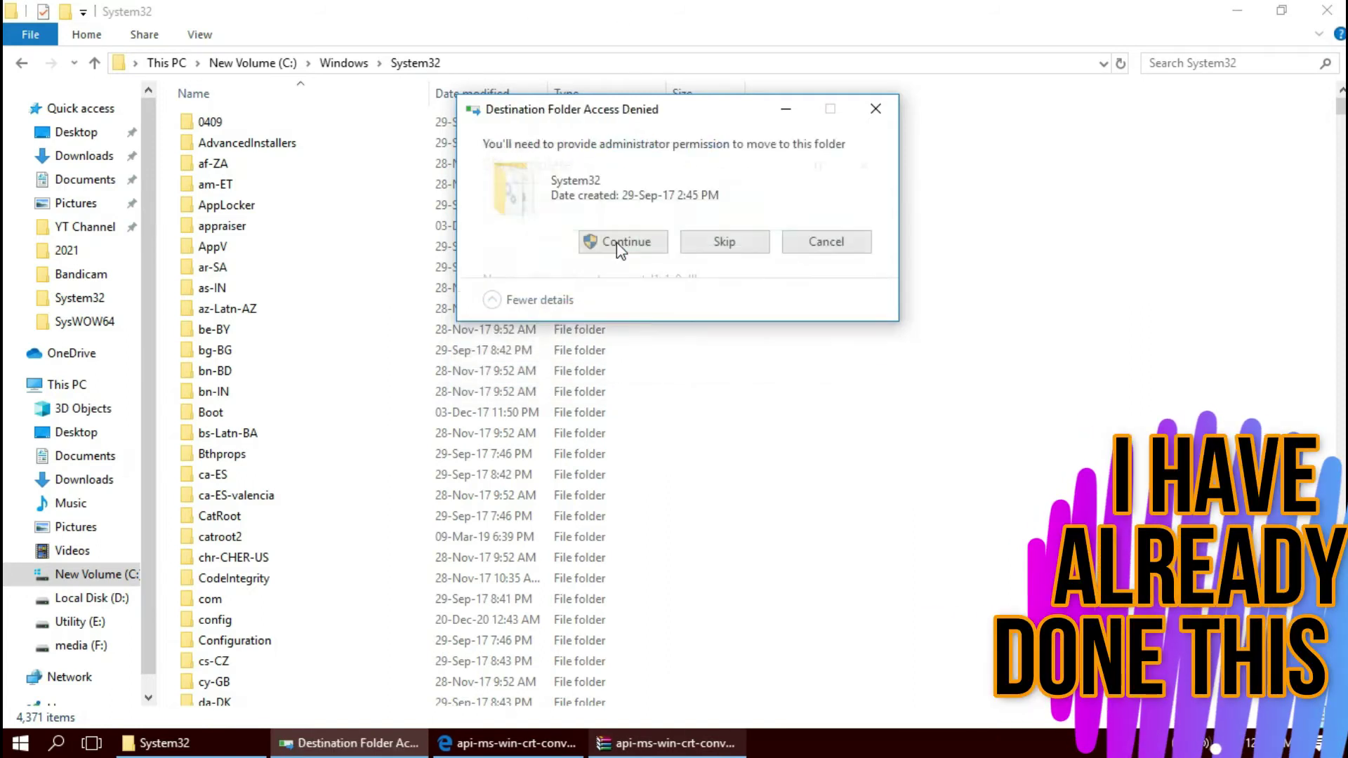
{"action": "left_click", "coordinate": [616, 242]}
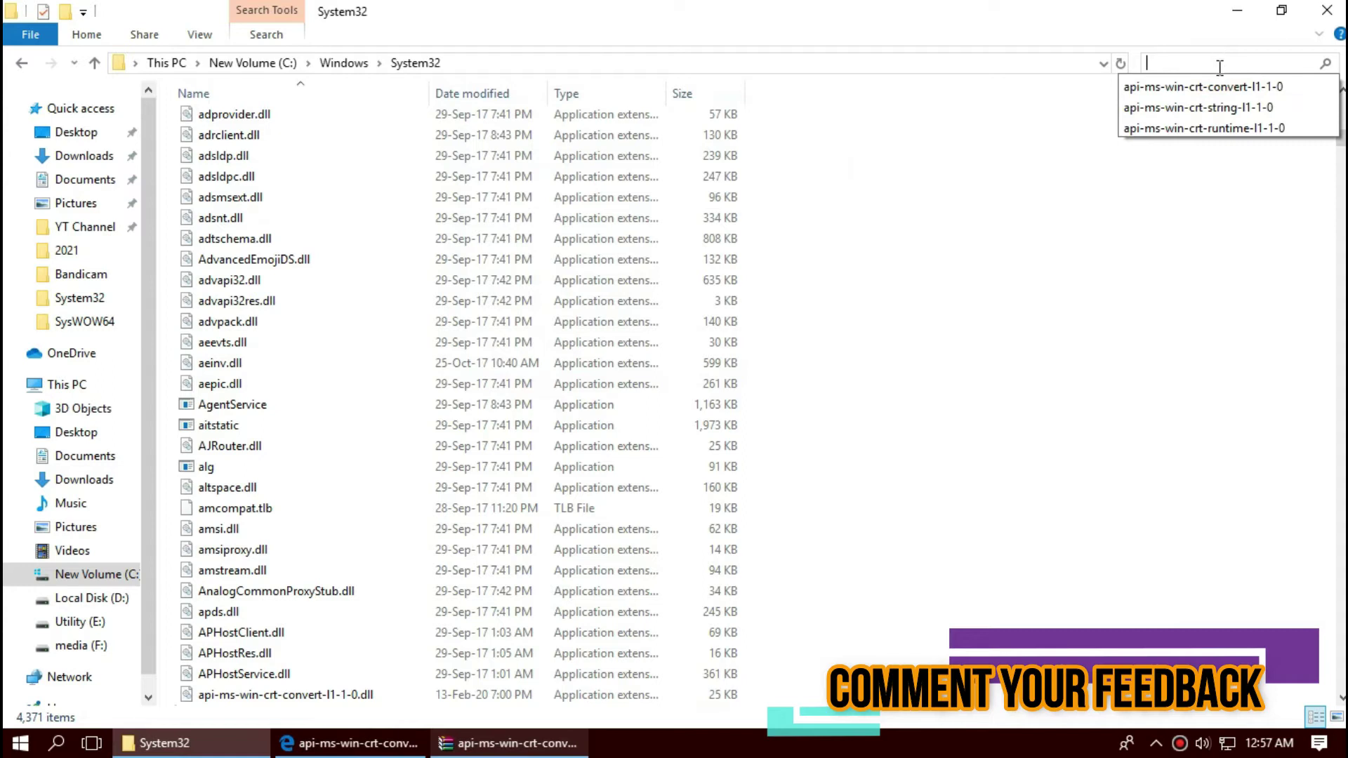
Search System32 for api-ms-win-crt-convert-l1-1-0, check the 24.0 KB result, then close the window.
{"action": "left_click", "coordinate": [1221, 87]}
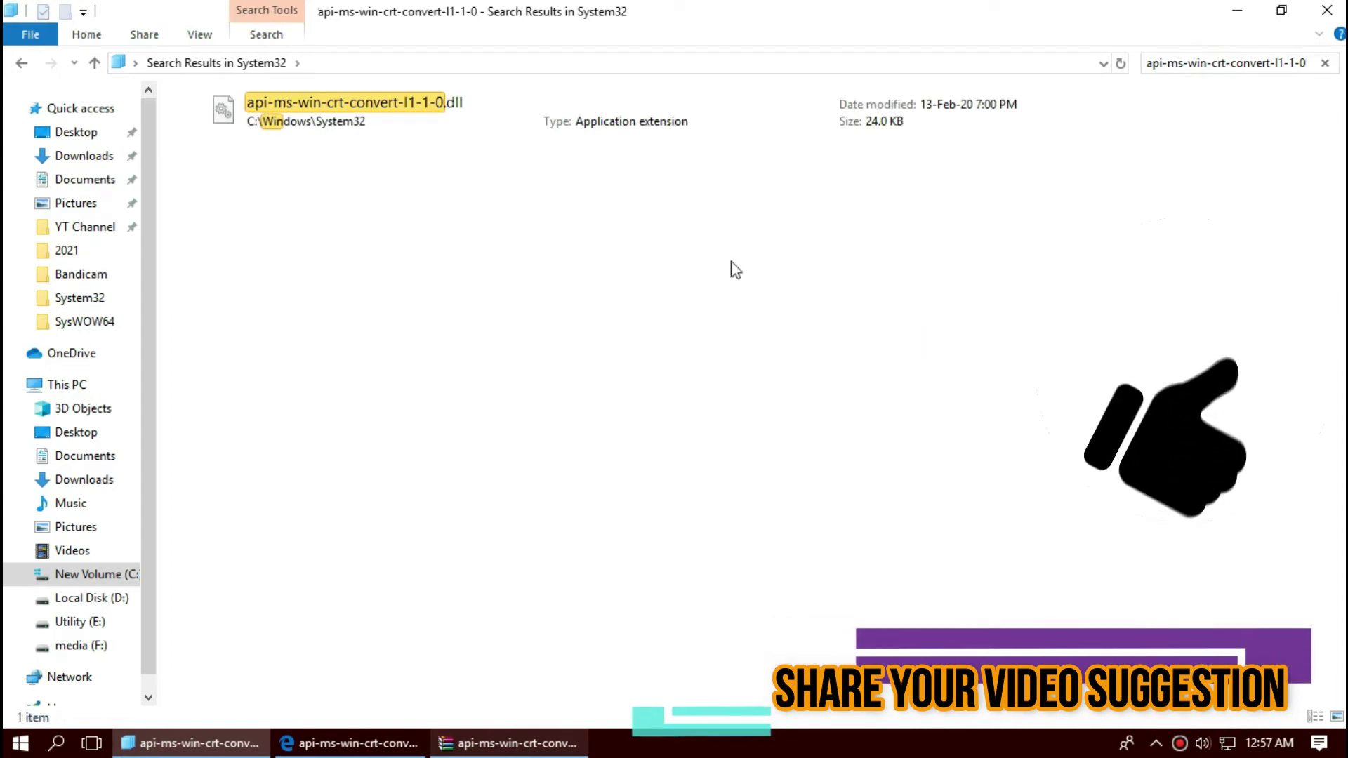
{"action": "left_click", "coordinate": [309, 107]}
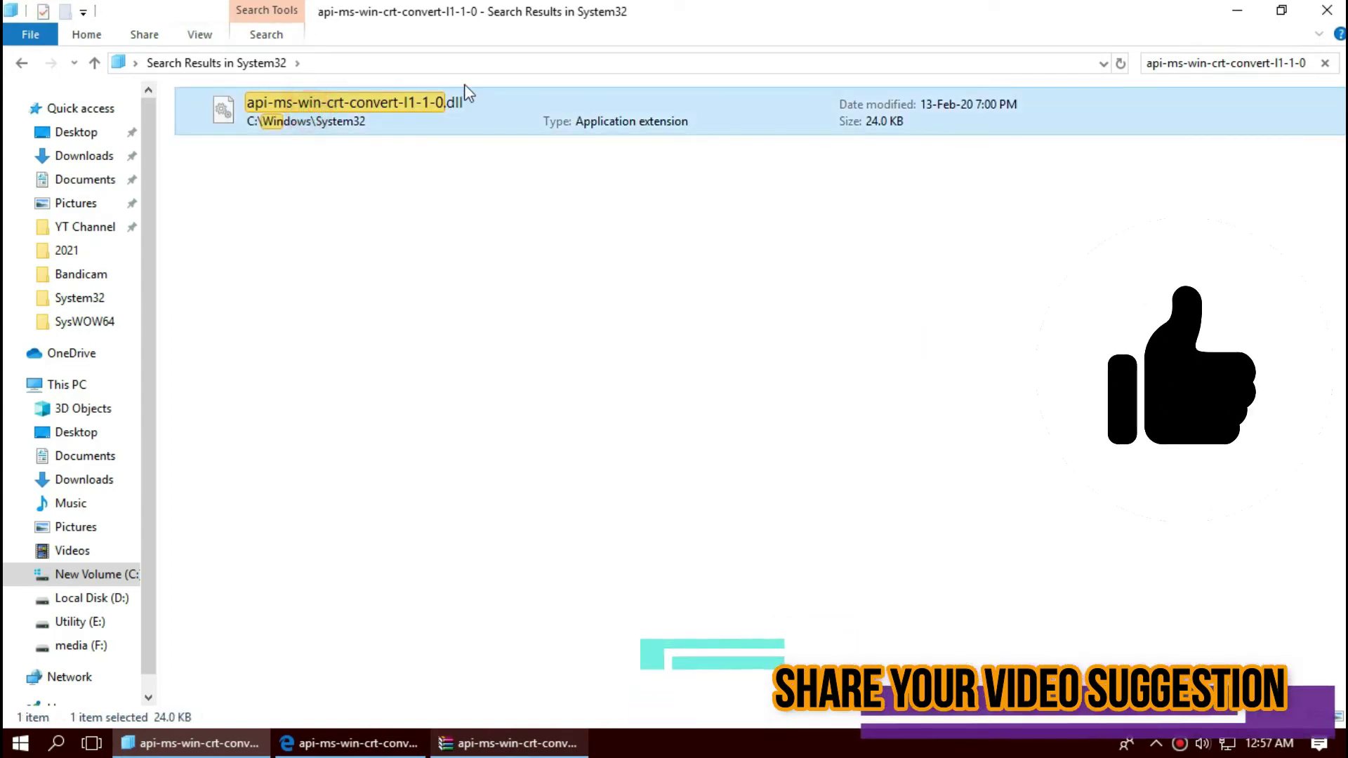
{"action": "left_click", "coordinate": [1333, 10]}
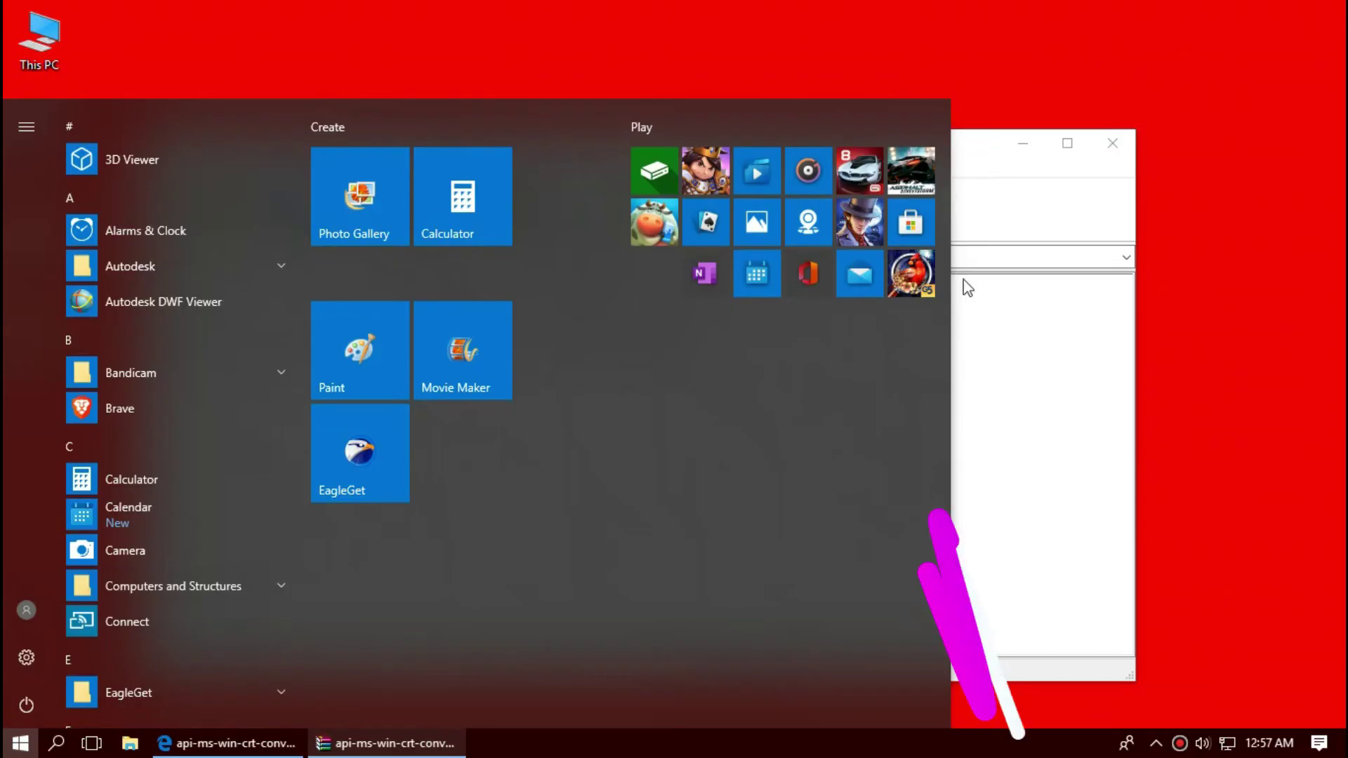
Open This PC, then New Volume (C:) and Windows, scrolling down toward SysWOW64.
{"action": "double_click", "coordinate": [21, 22]}
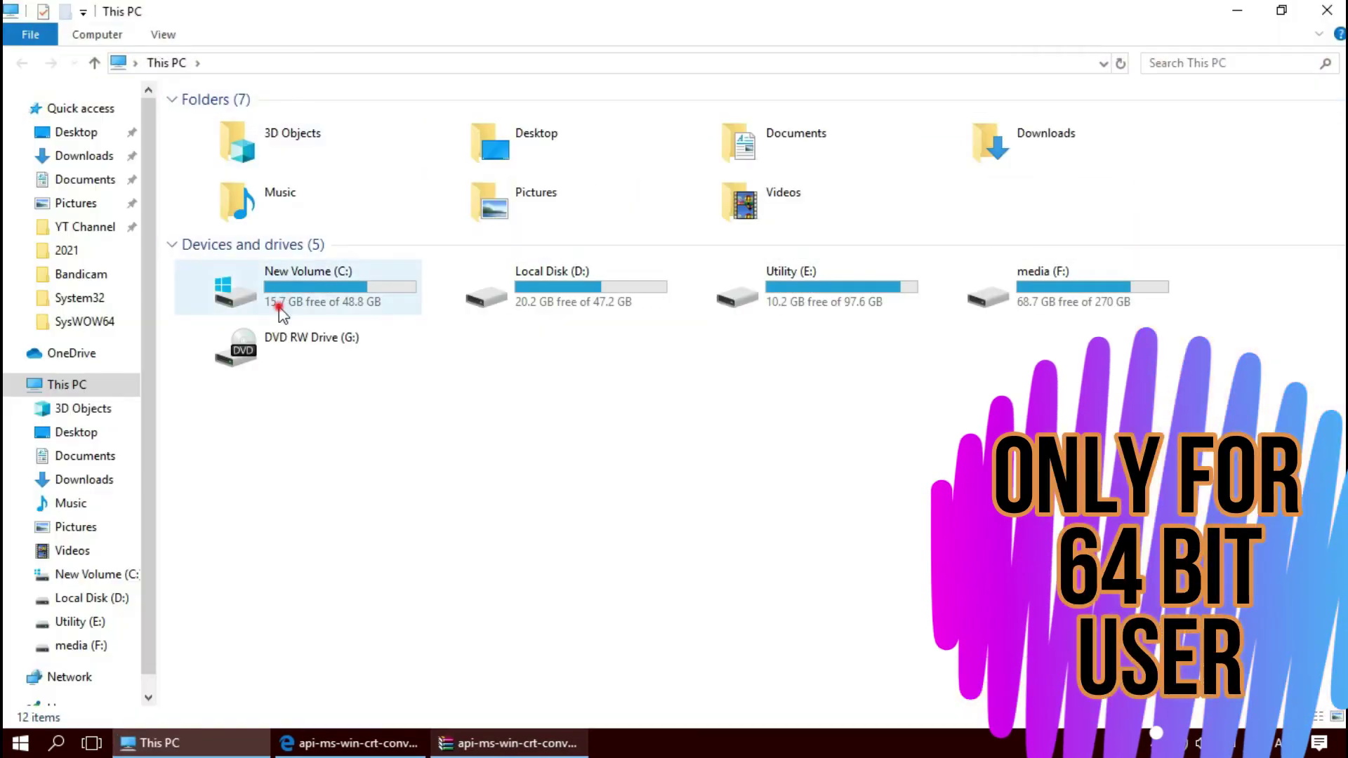
{"action": "double_click", "coordinate": [278, 307]}
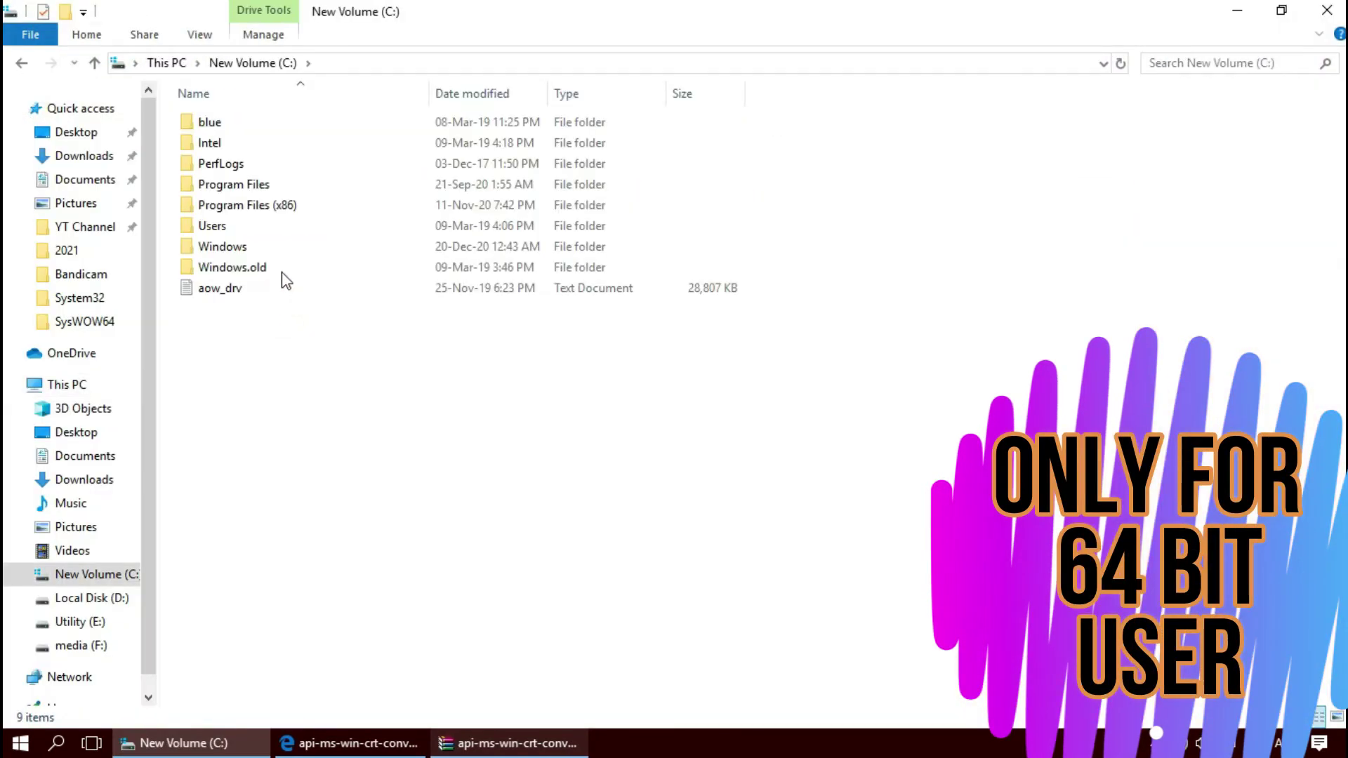
{"action": "double_click", "coordinate": [259, 247]}
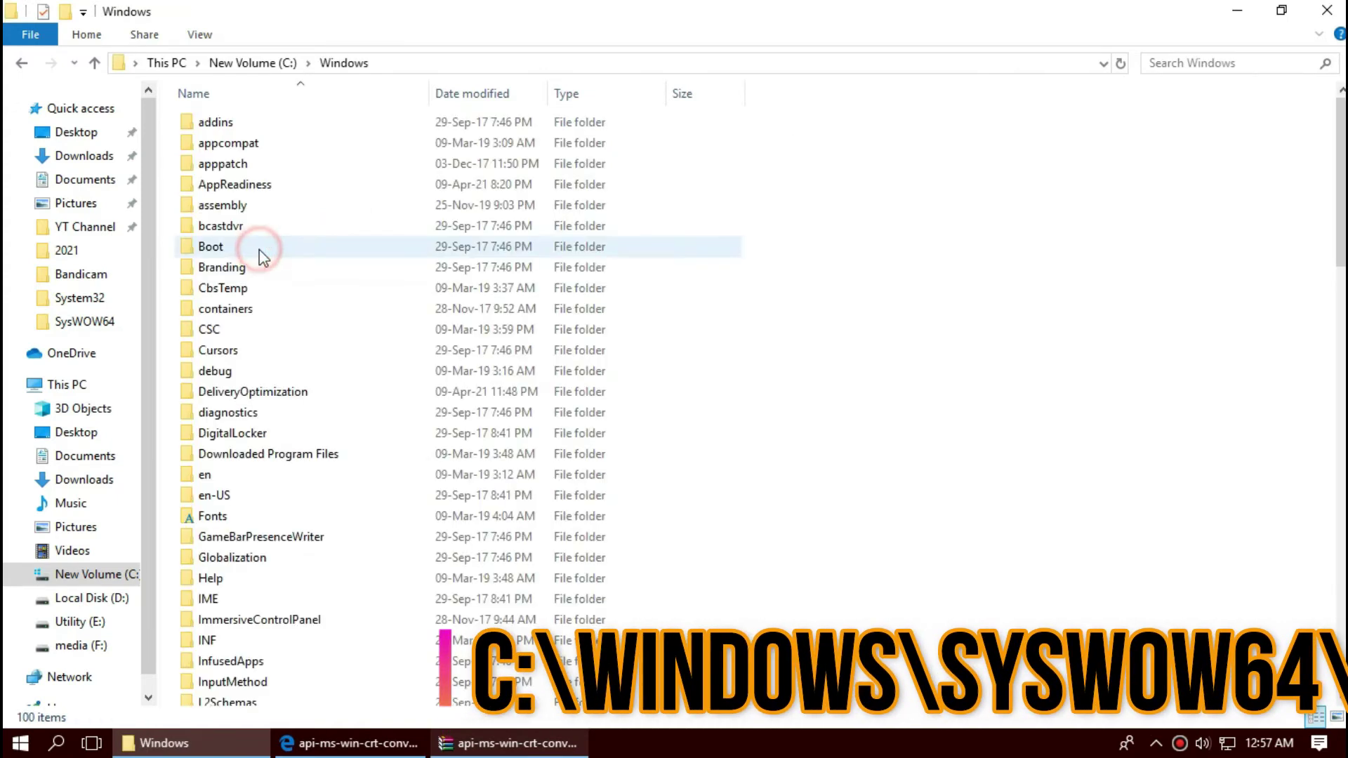
{"action": "scroll", "coordinate": [688, 621], "scroll_direction": "down", "scroll_amount": 15}
{"action": "scroll", "coordinate": [691, 621], "scroll_direction": "down", "scroll_amount": 4}
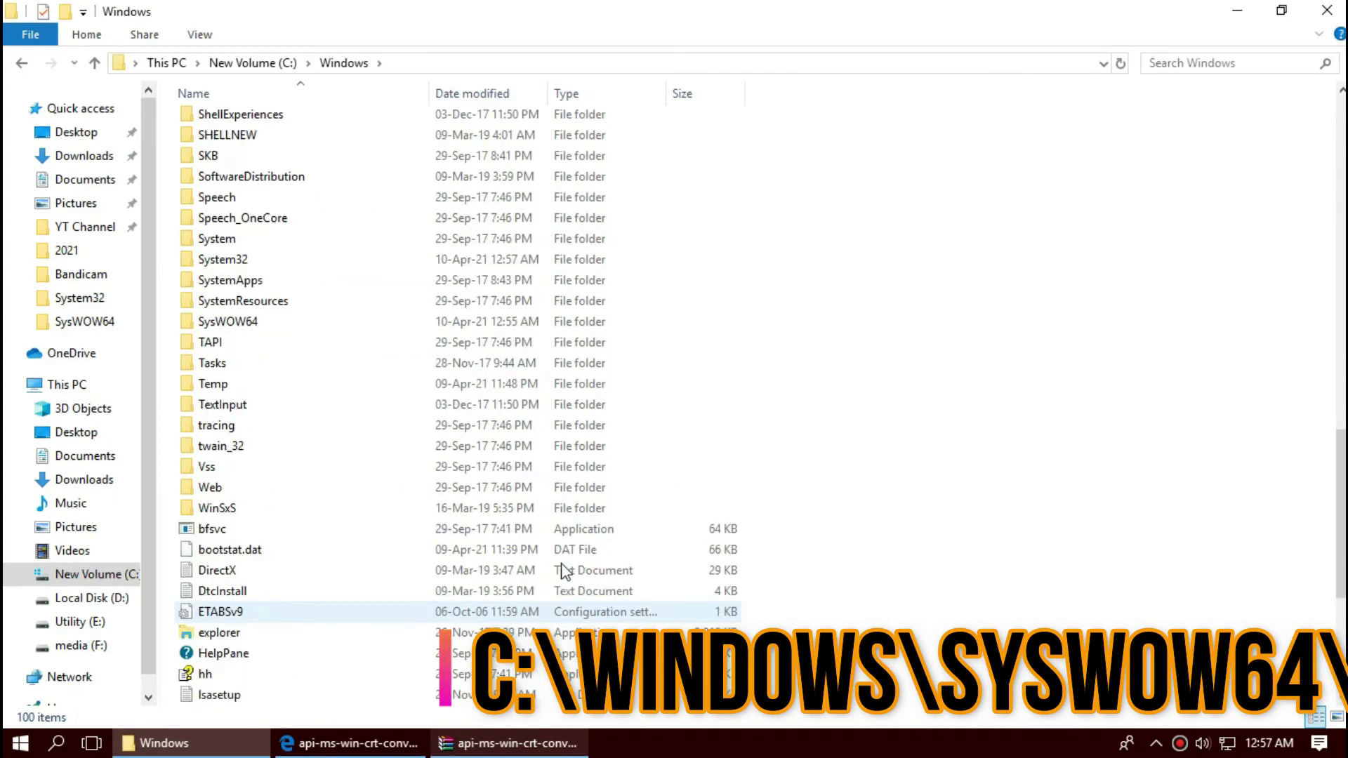
Open the SysWOW64 folder and bring the WinRAR archive to the front.
{"action": "left_click", "coordinate": [274, 322]}
{"action": "double_click", "coordinate": [274, 322]}
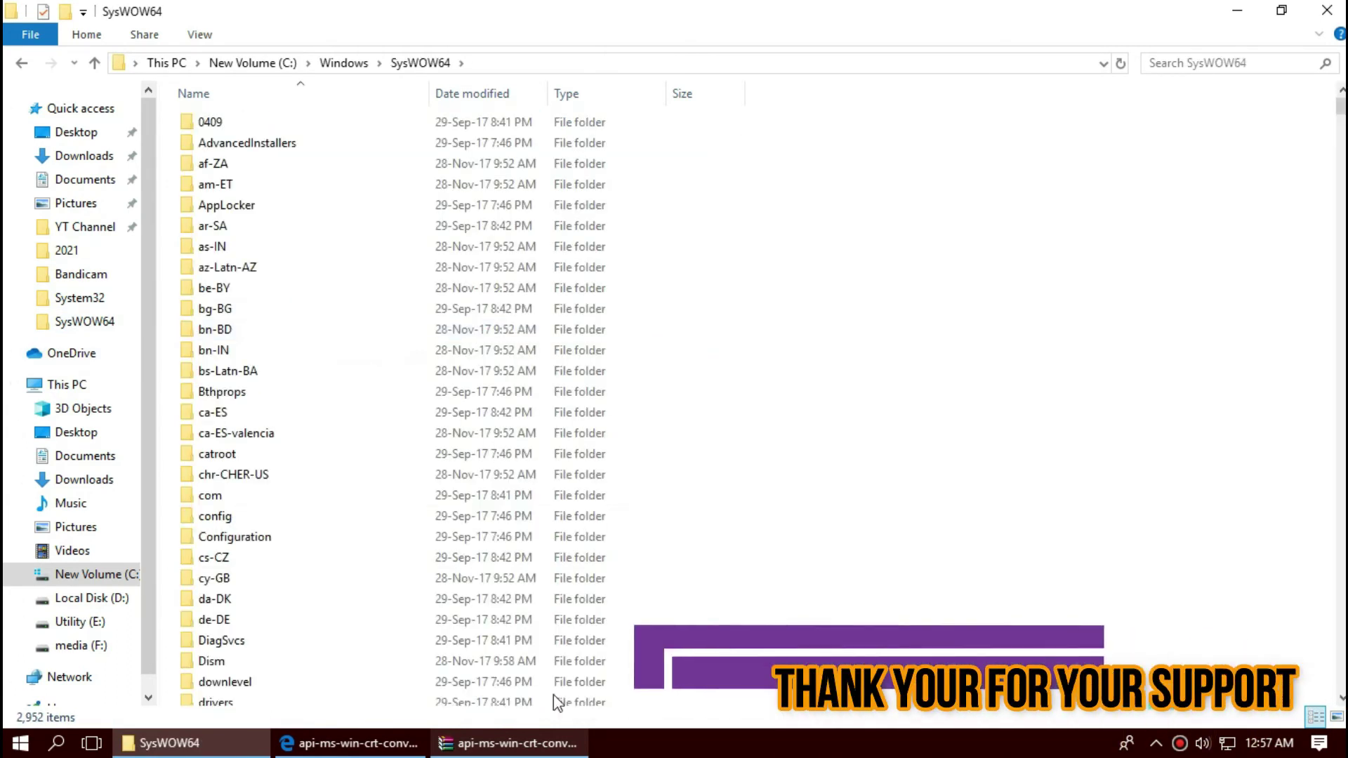
{"action": "left_click", "coordinate": [537, 746]}
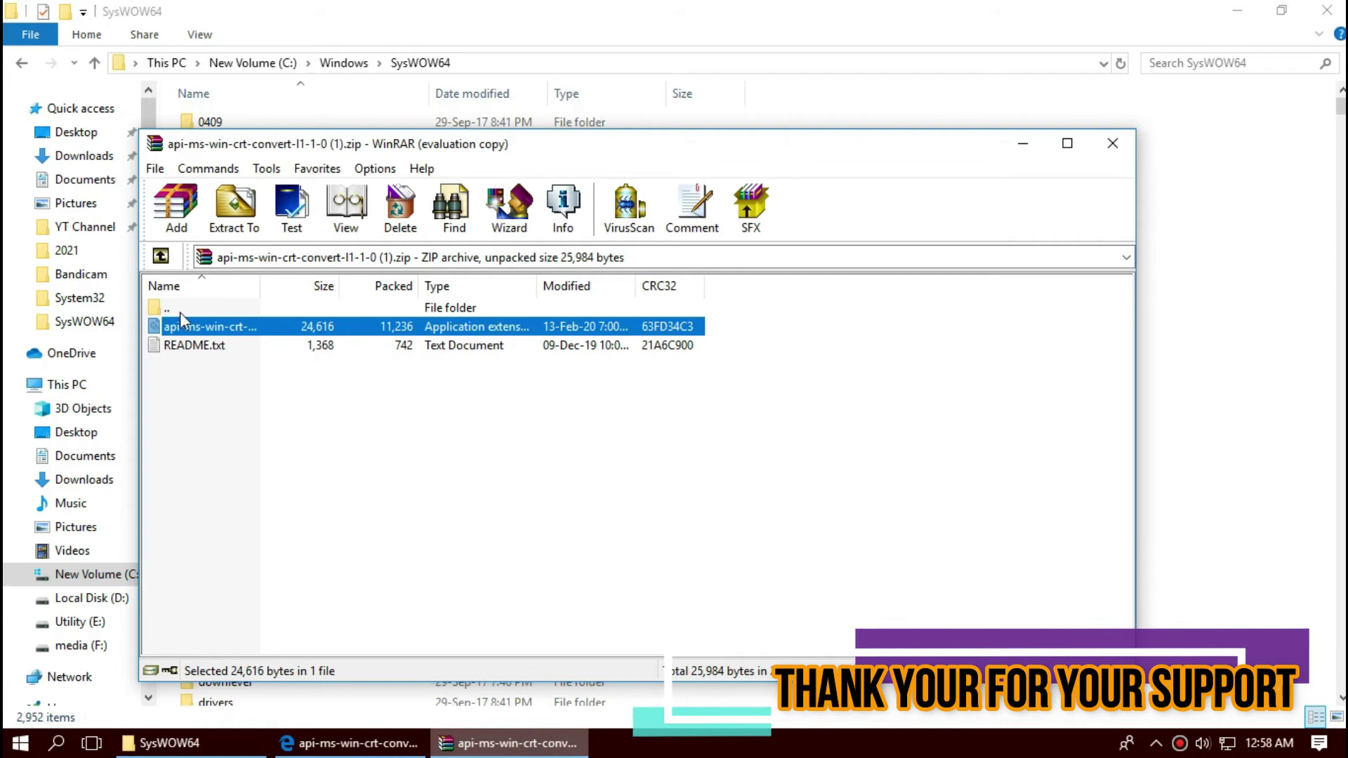
Drag the DLL into SysWOW64, replacing the existing file with administrator permission.
{"action": "left_click_drag", "start_coordinate": [197, 327], "coordinate": [195, 325]}
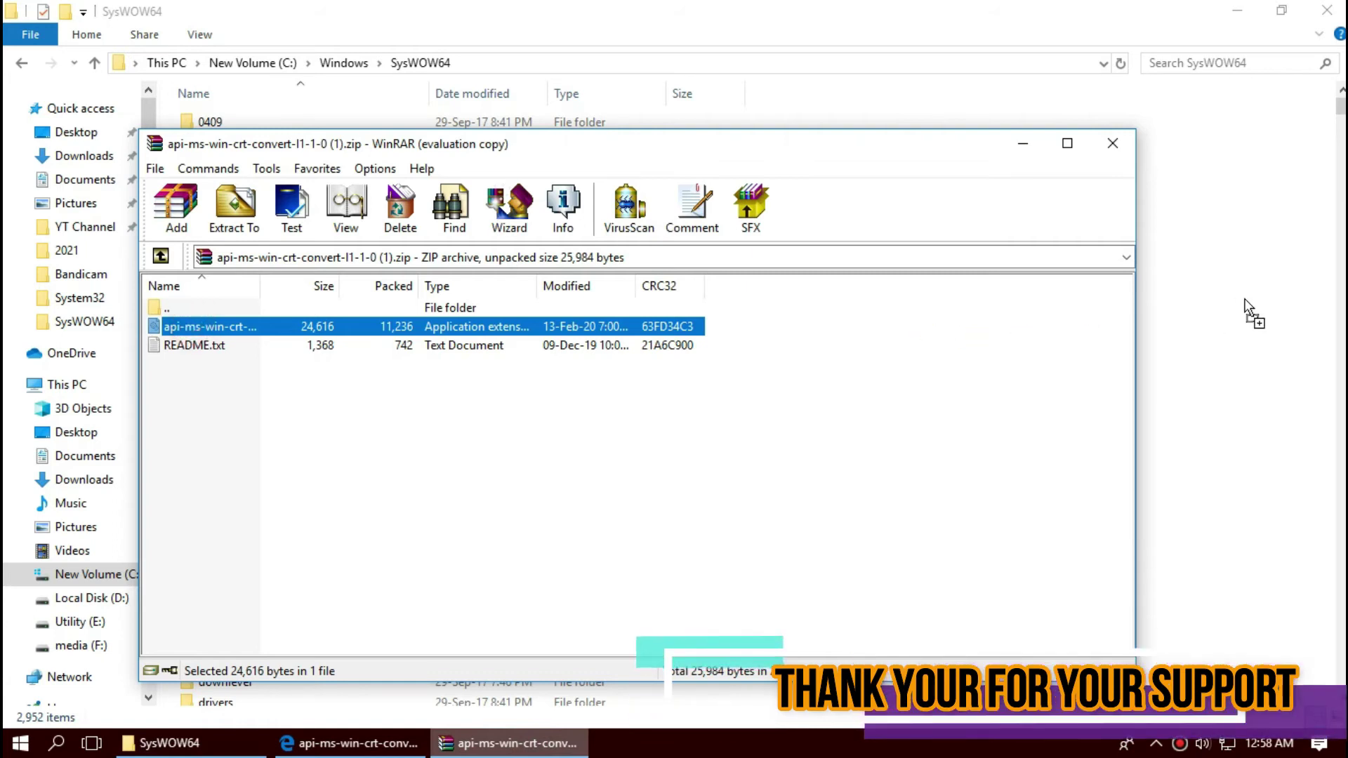
{"action": "left_click_drag", "start_coordinate": [1245, 302], "coordinate": [1246, 304]}
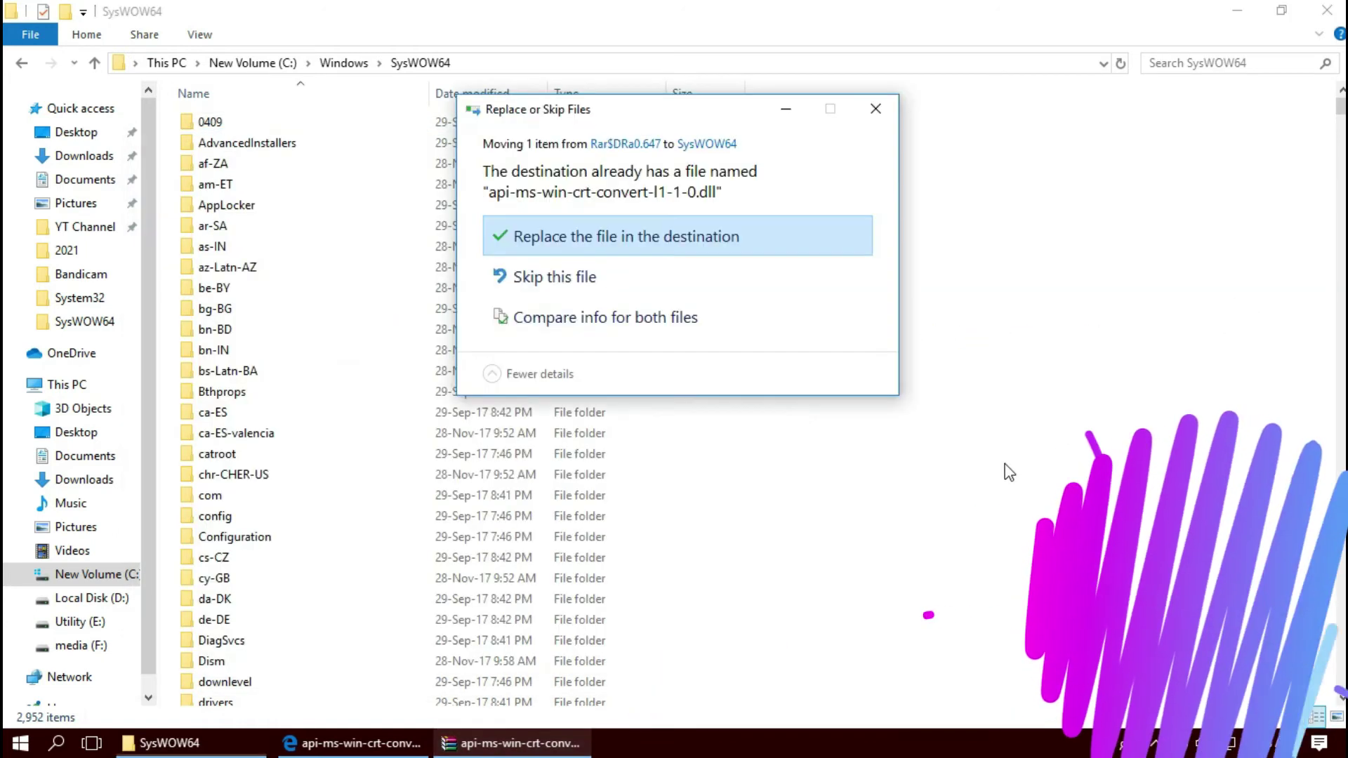
{"action": "left_click", "coordinate": [694, 241]}
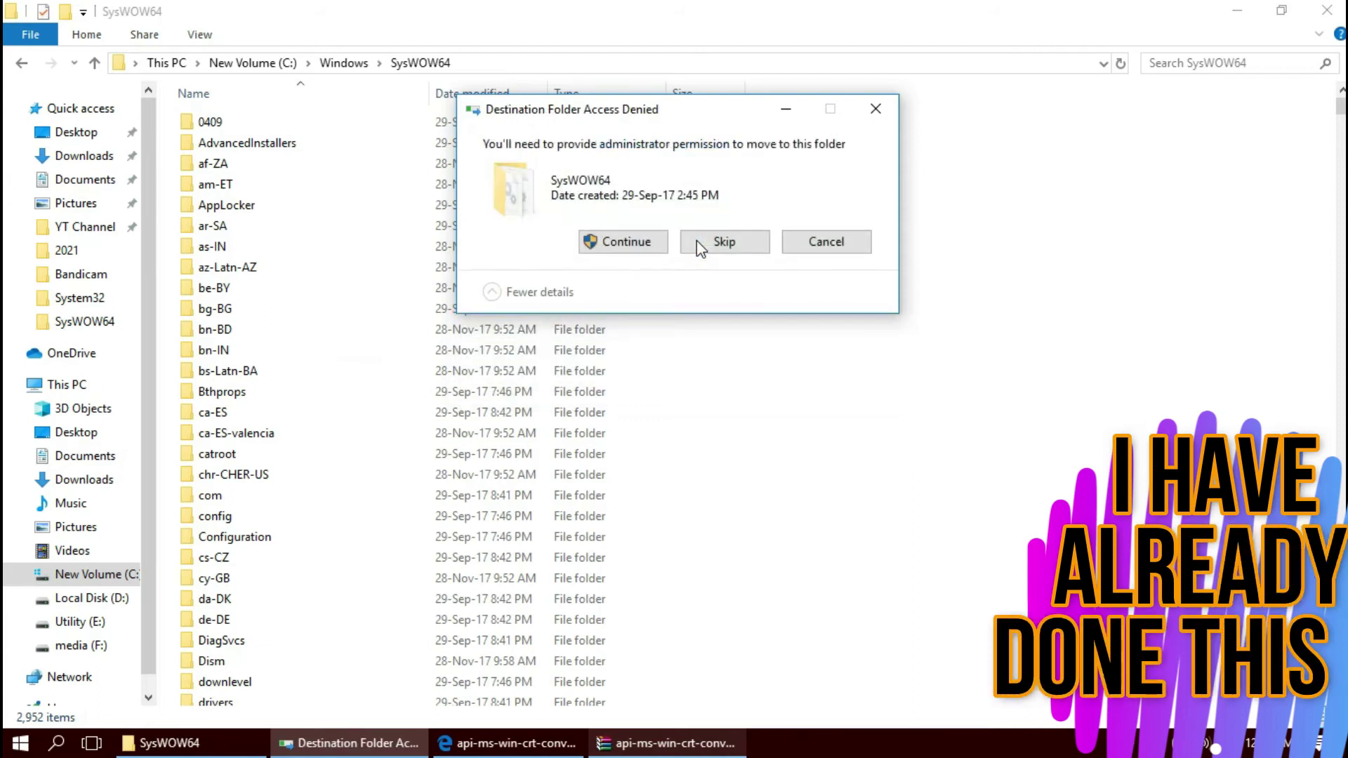
{"action": "left_click", "coordinate": [601, 245]}
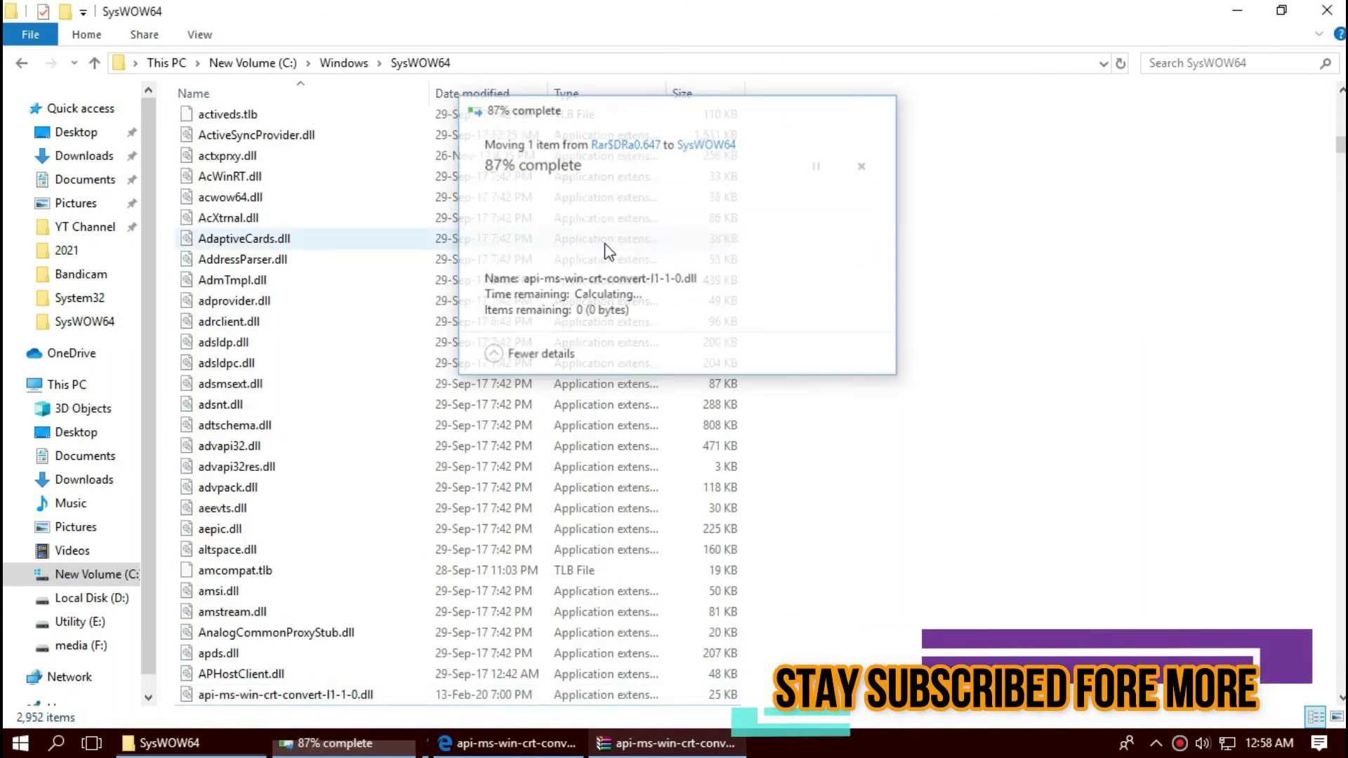
{"action": "left_click", "coordinate": [1201, 60]}
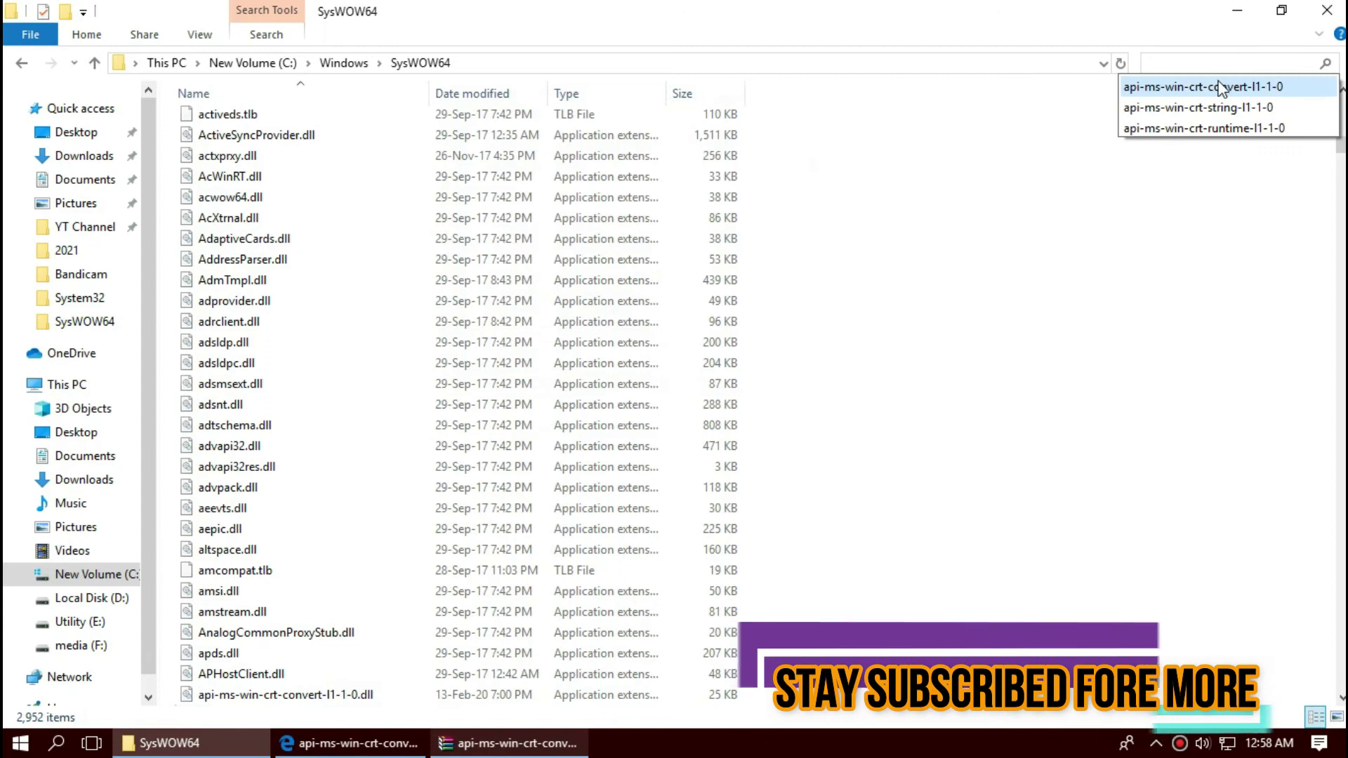
Search SysWOW64 for api-ms-win-crt-convert-l1-1-0 and check the 24.0 KB result.
{"action": "left_click", "coordinate": [1222, 86]}
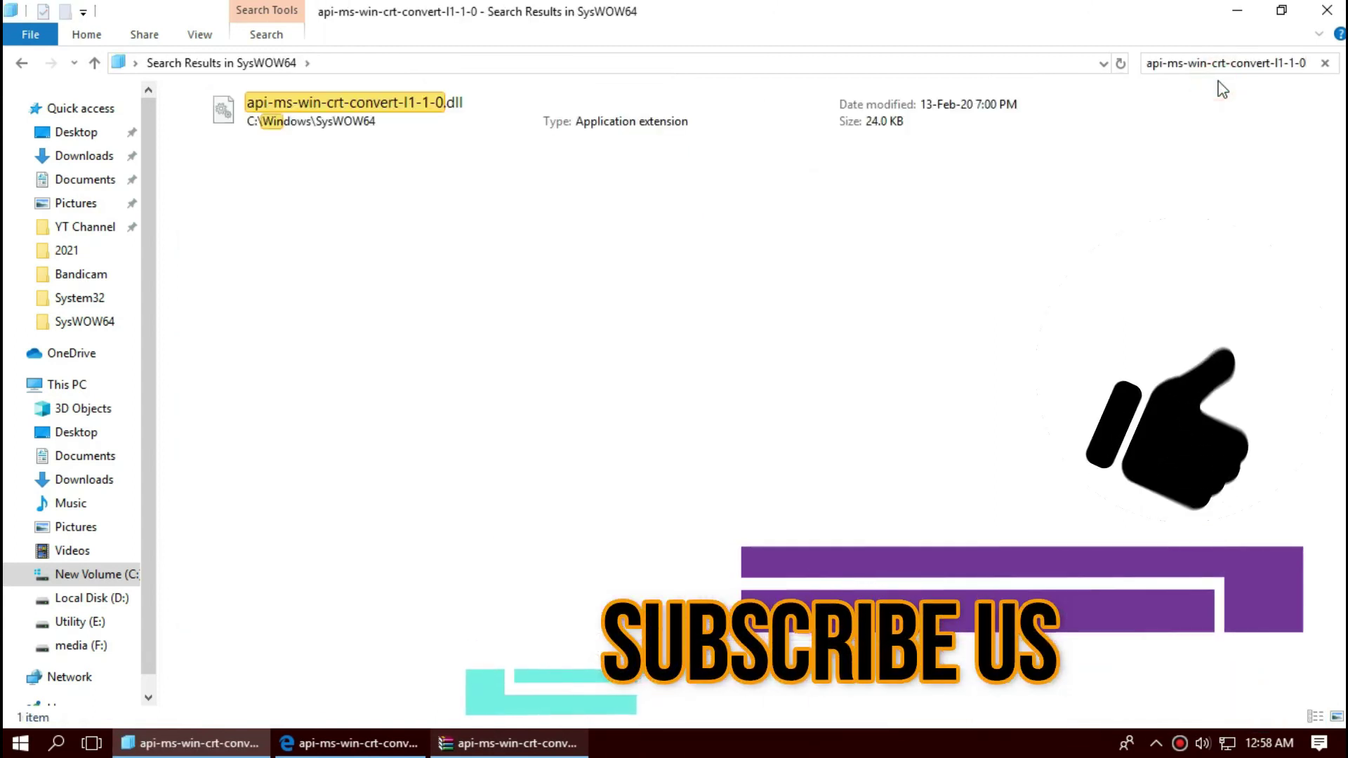
{"action": "left_click", "coordinate": [434, 113]}
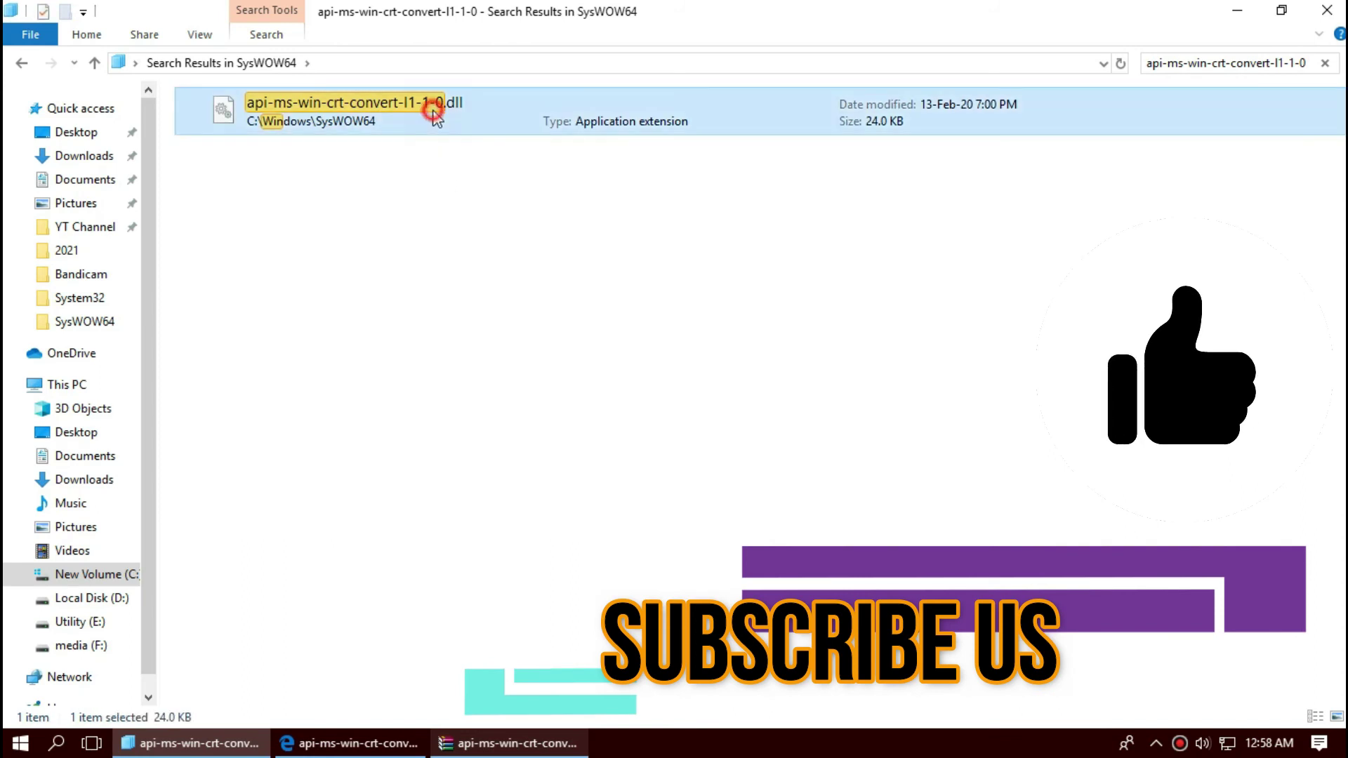
Close the SysWOW64 window and show the Start menu's Sleep, Shut down and Restart options.
{"action": "left_click", "coordinate": [1326, 10]}
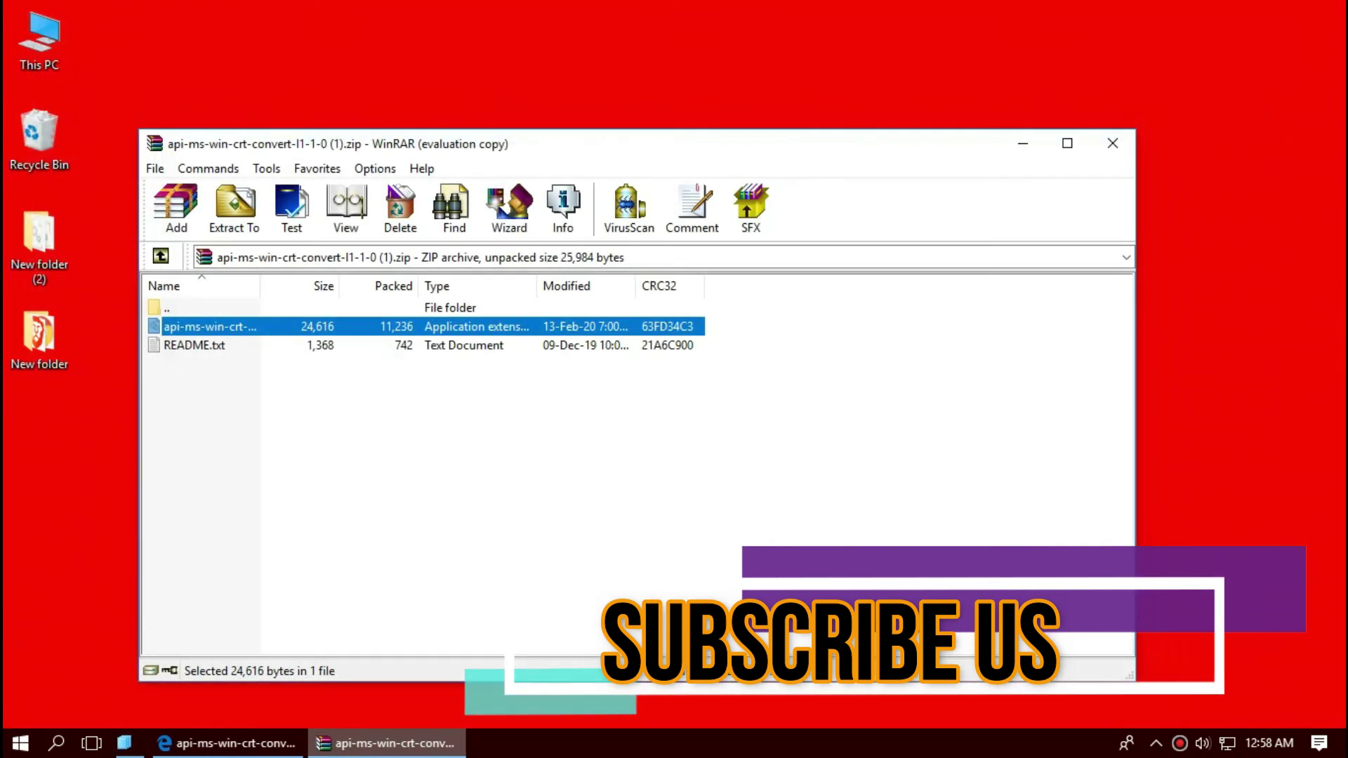
{"action": "left_click", "coordinate": [19, 743]}
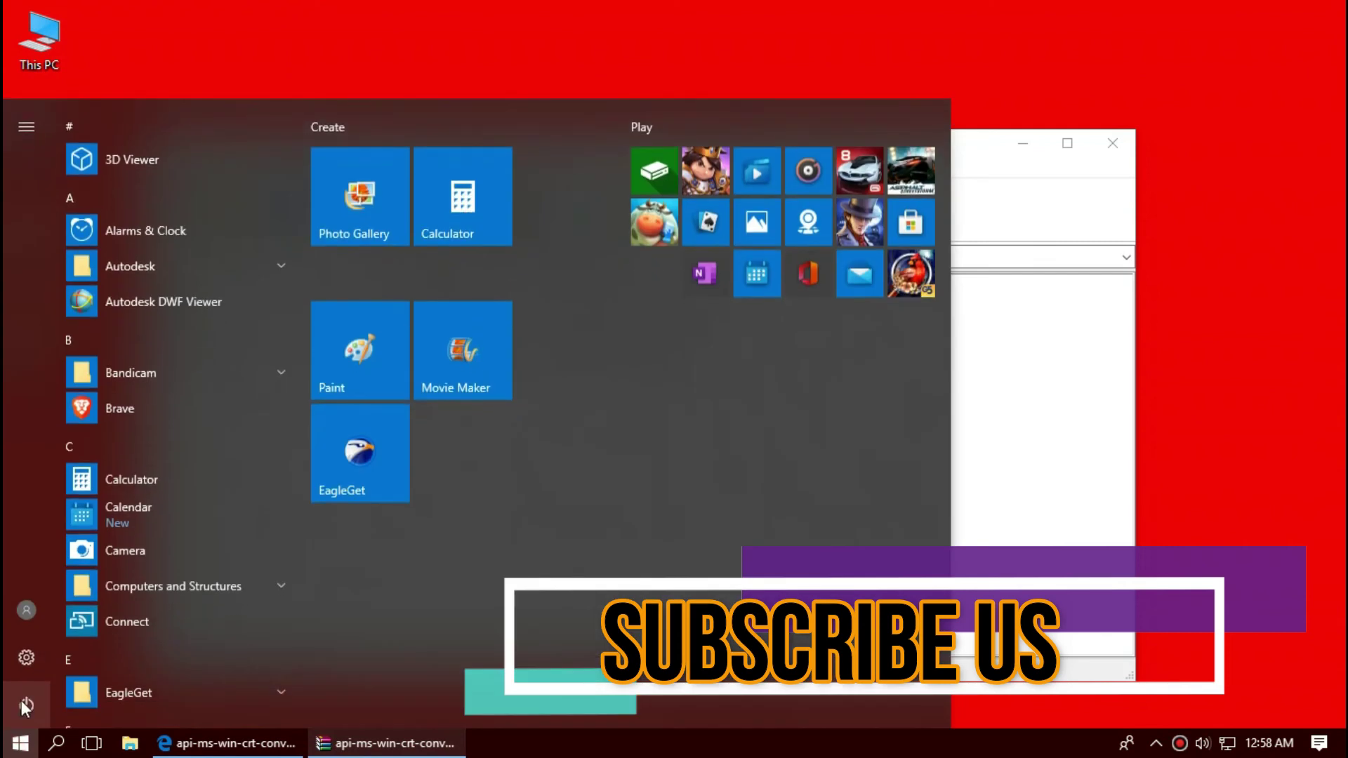
{"action": "left_click", "coordinate": [21, 700]}
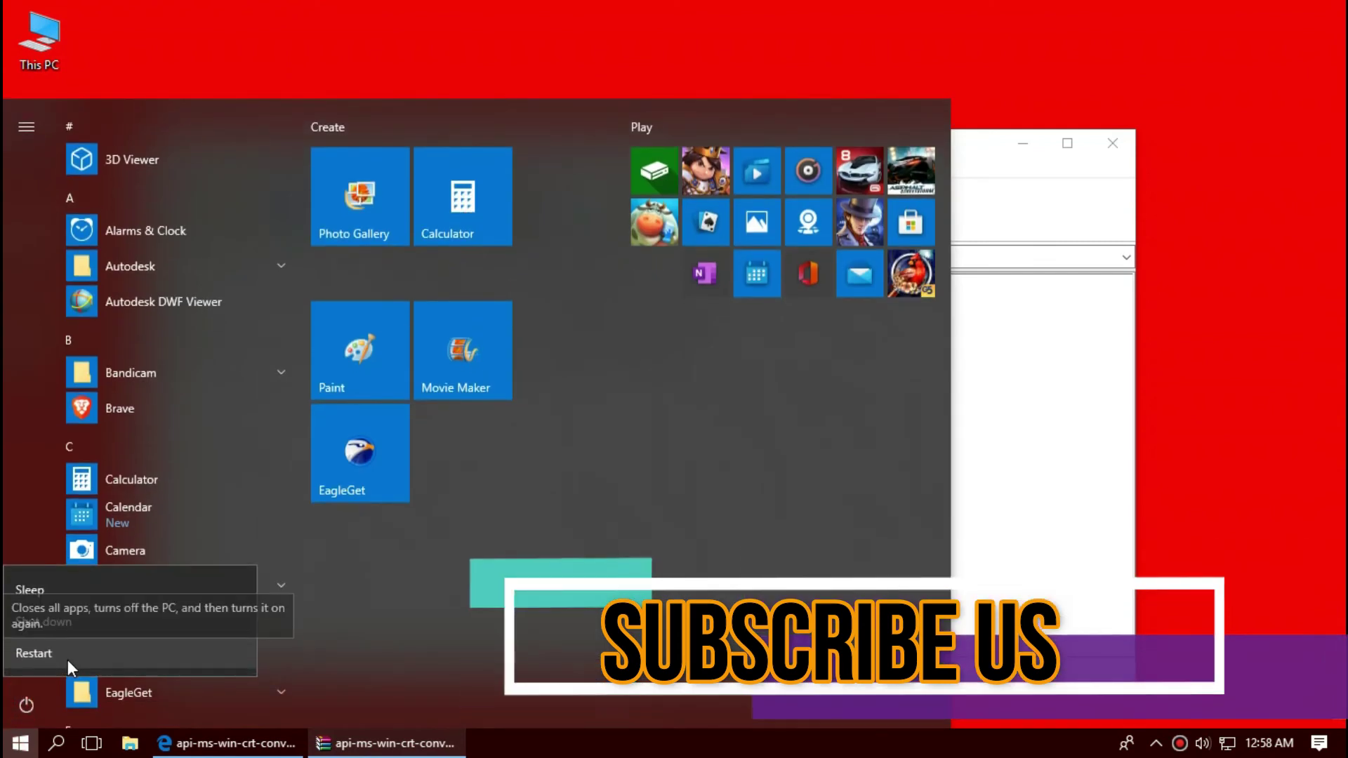